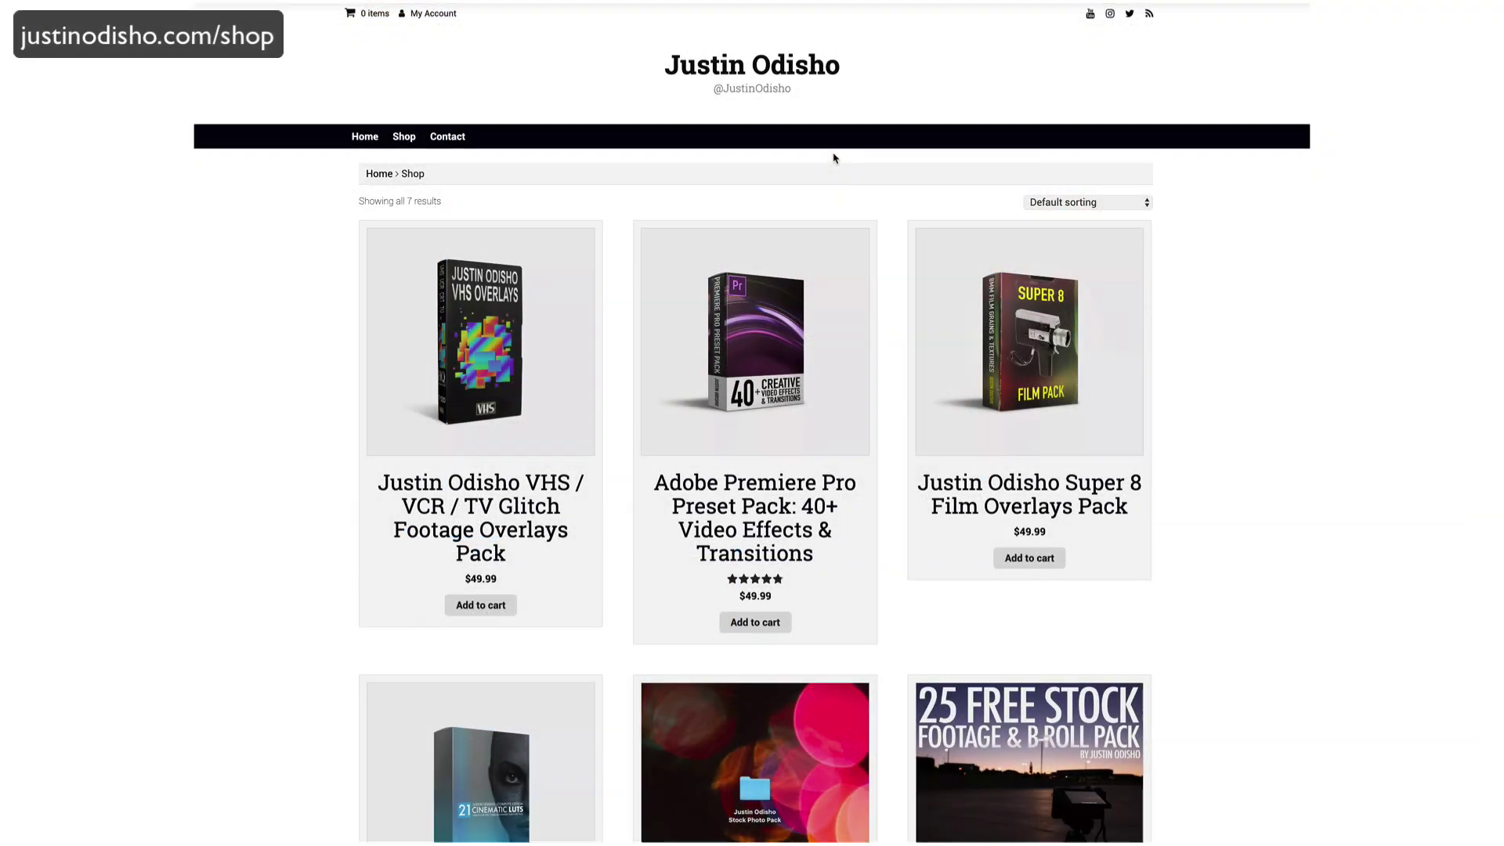
# Step: Look through the overlay, preset and free stock packs on the shop page
pyautogui.scroll(-1, 833, 106)
pyautogui.scroll(-3, 834, 106)
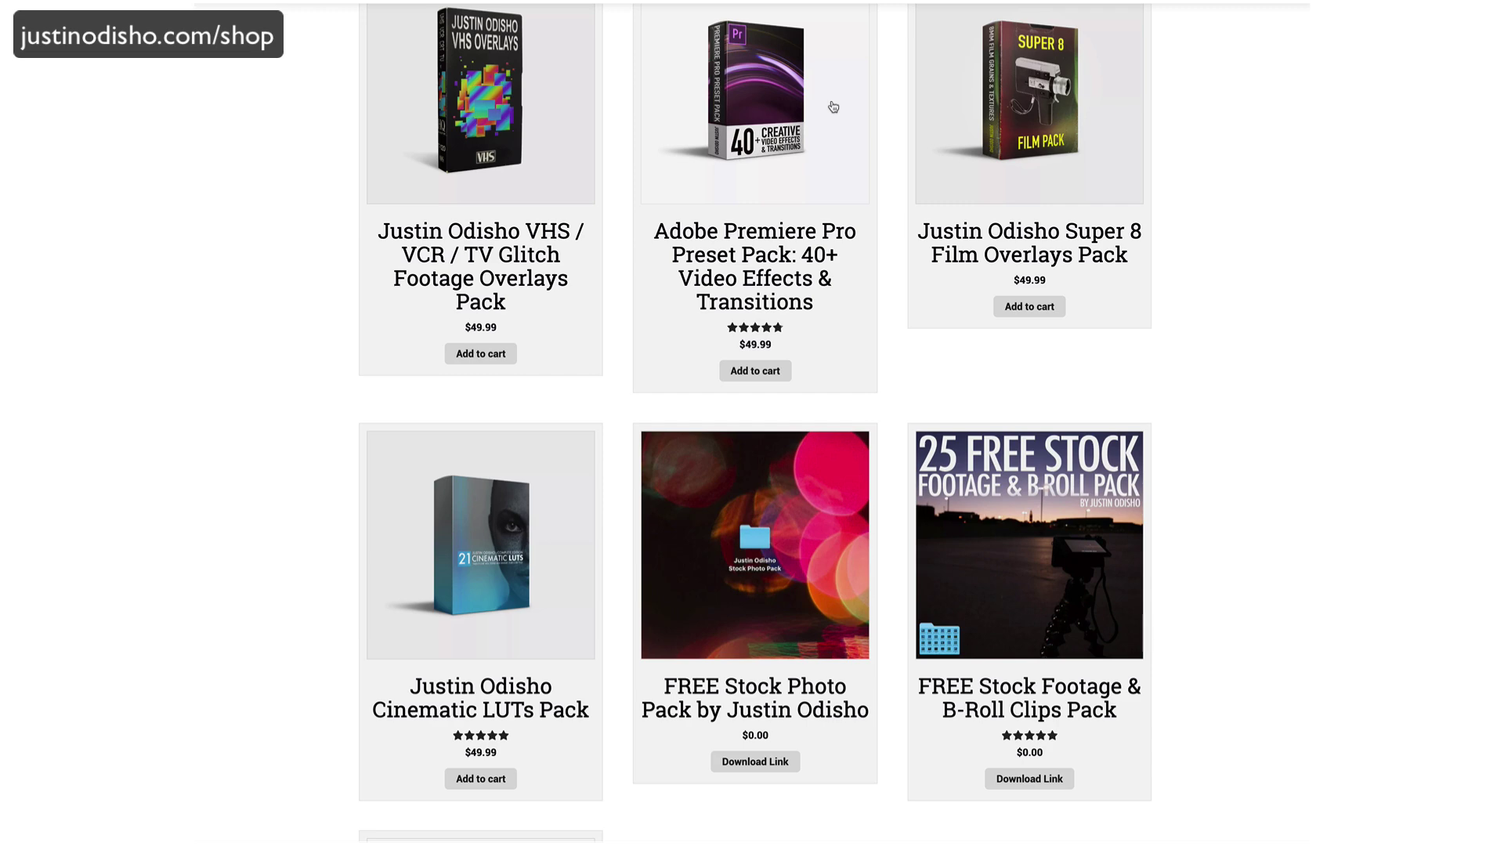
pyautogui.click(833, 106)
pyautogui.scroll(-1, 1164, 228)
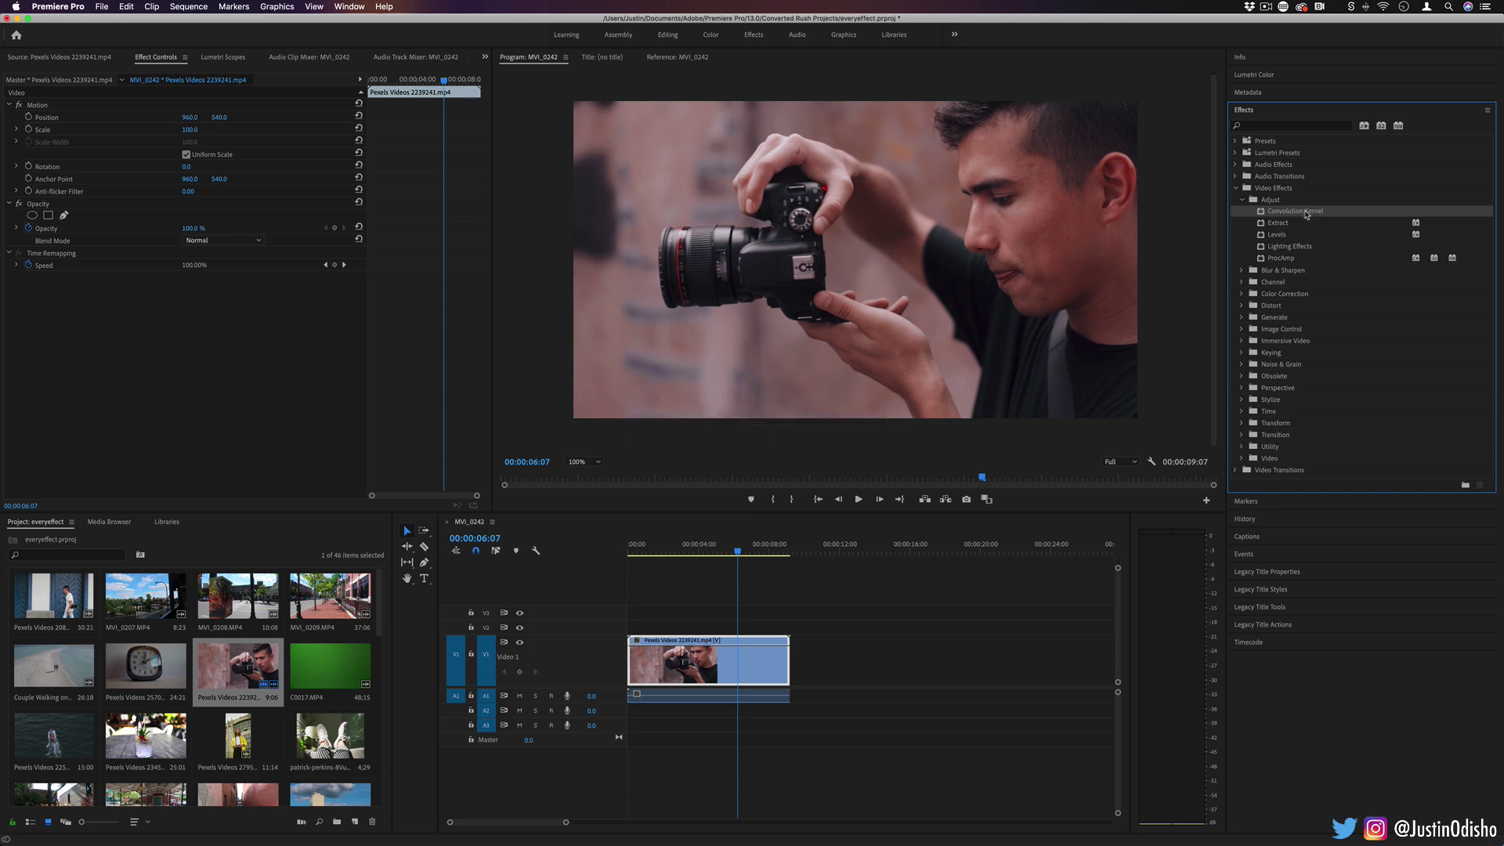
# Step: Apply the Convolution Kernel effect to the photographer clip on the timeline and go through its matrix parameters M11 to M23
pyautogui.moveTo(1313, 214); pyautogui.dragTo(742, 672)
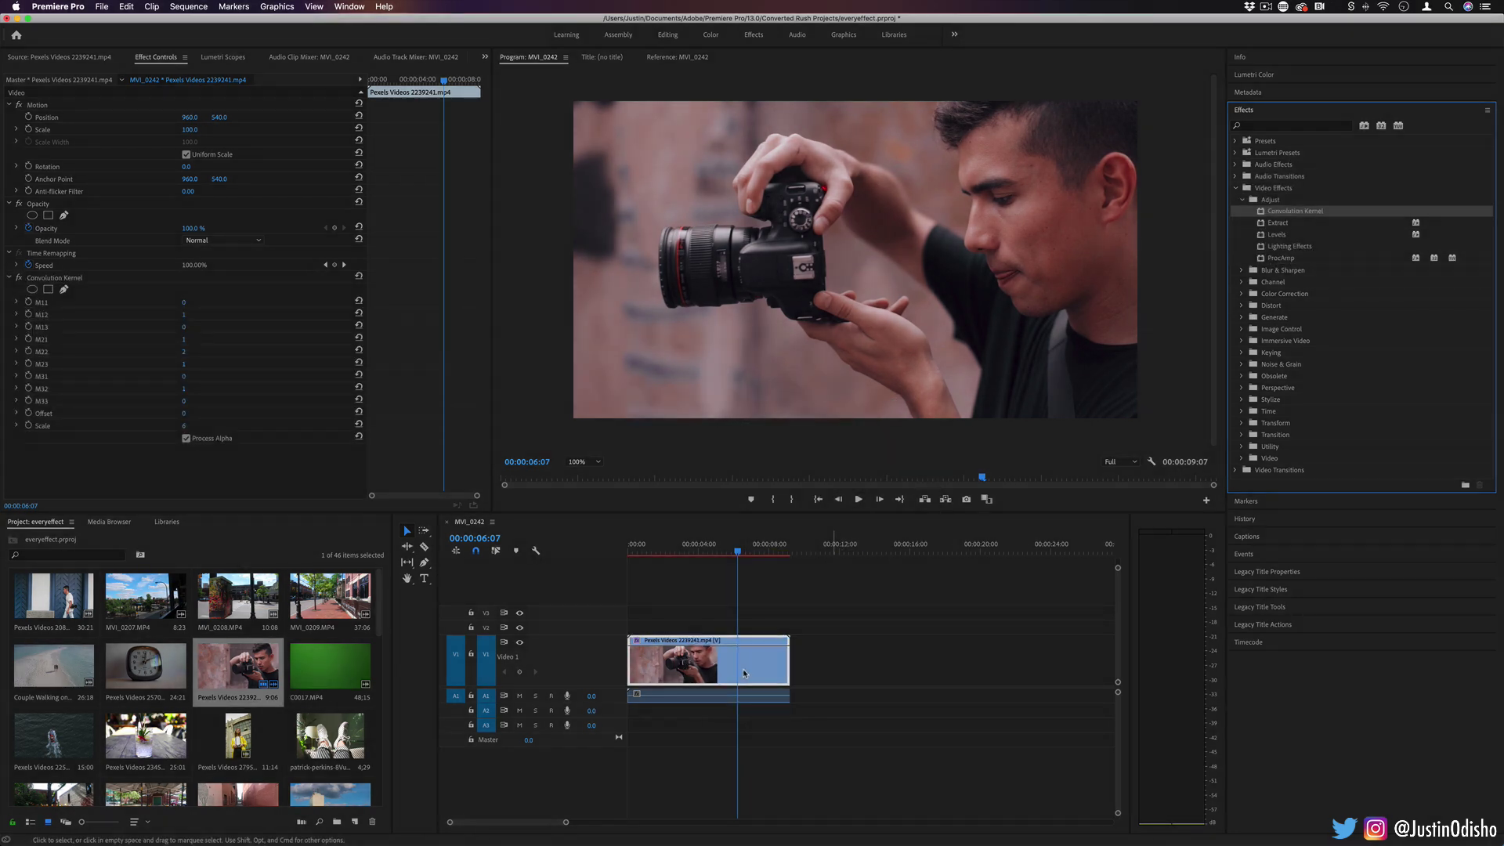
pyautogui.click(43, 282)
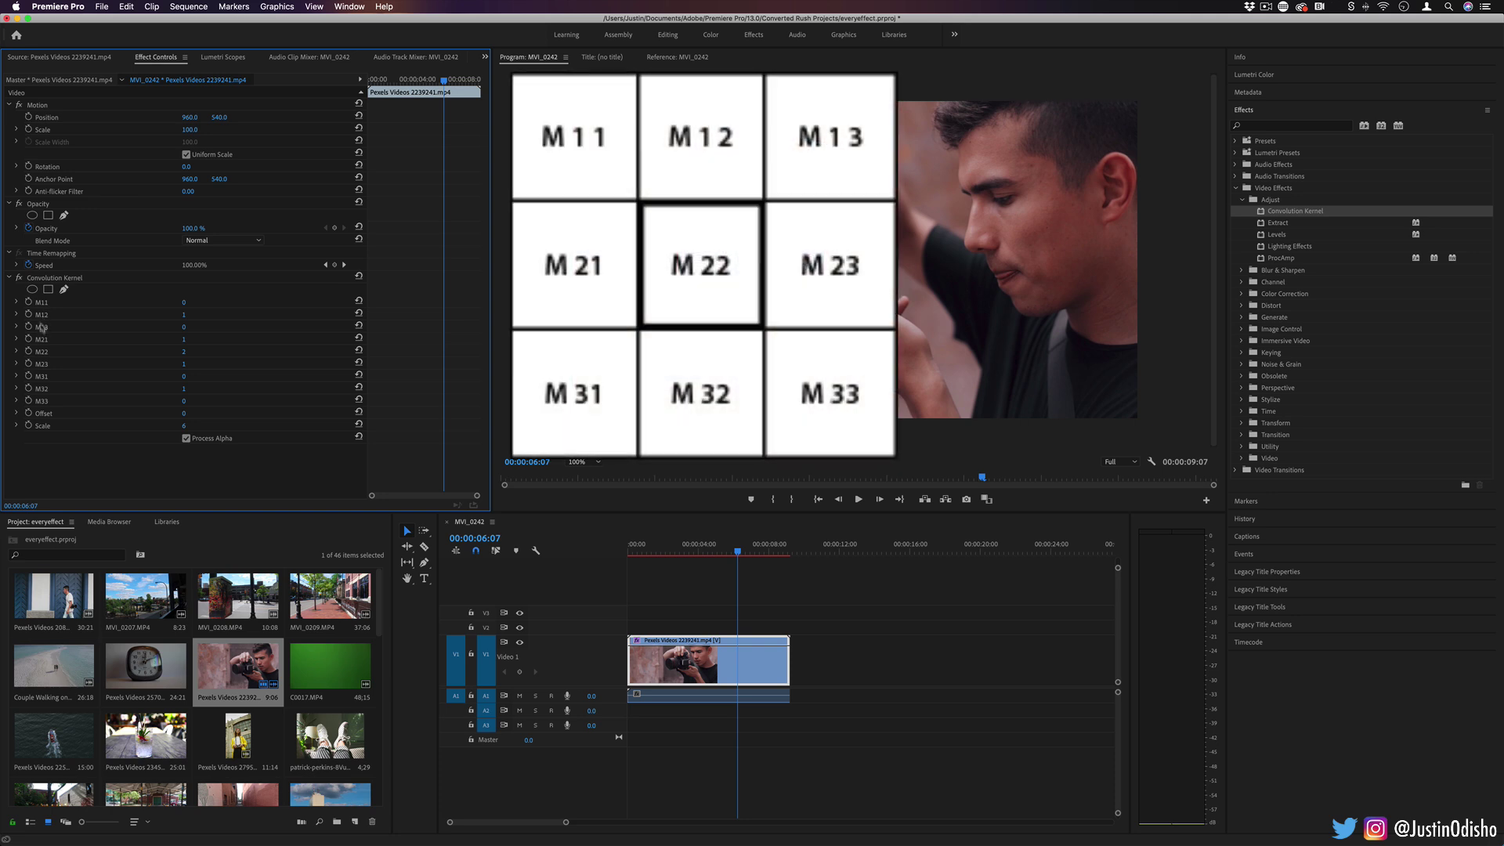
pyautogui.click(46, 305)
pyautogui.click(47, 315)
pyautogui.click(46, 326)
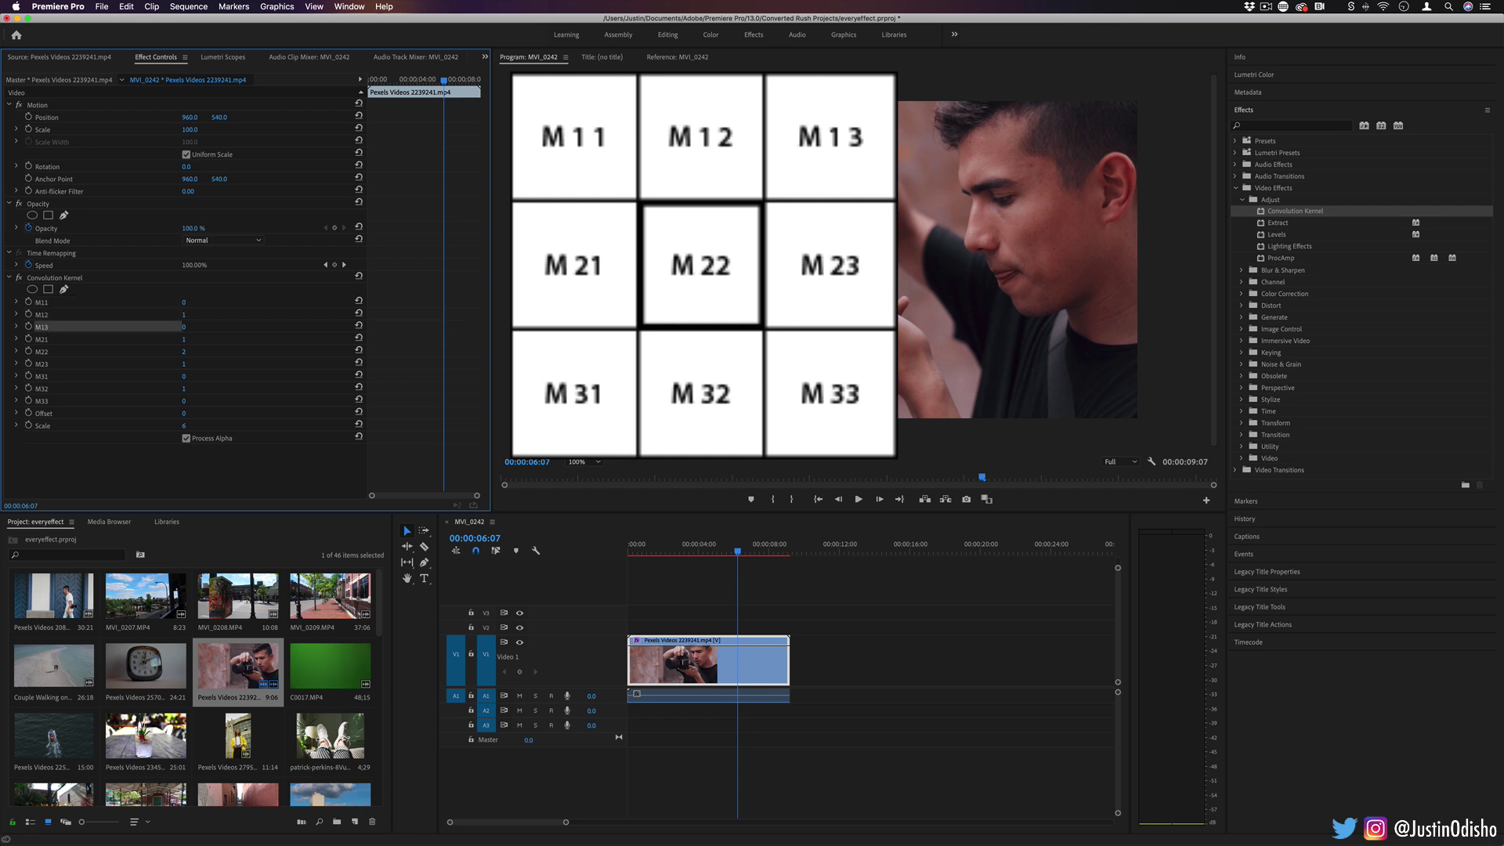
pyautogui.click(42, 340)
pyautogui.click(44, 352)
pyautogui.click(49, 364)
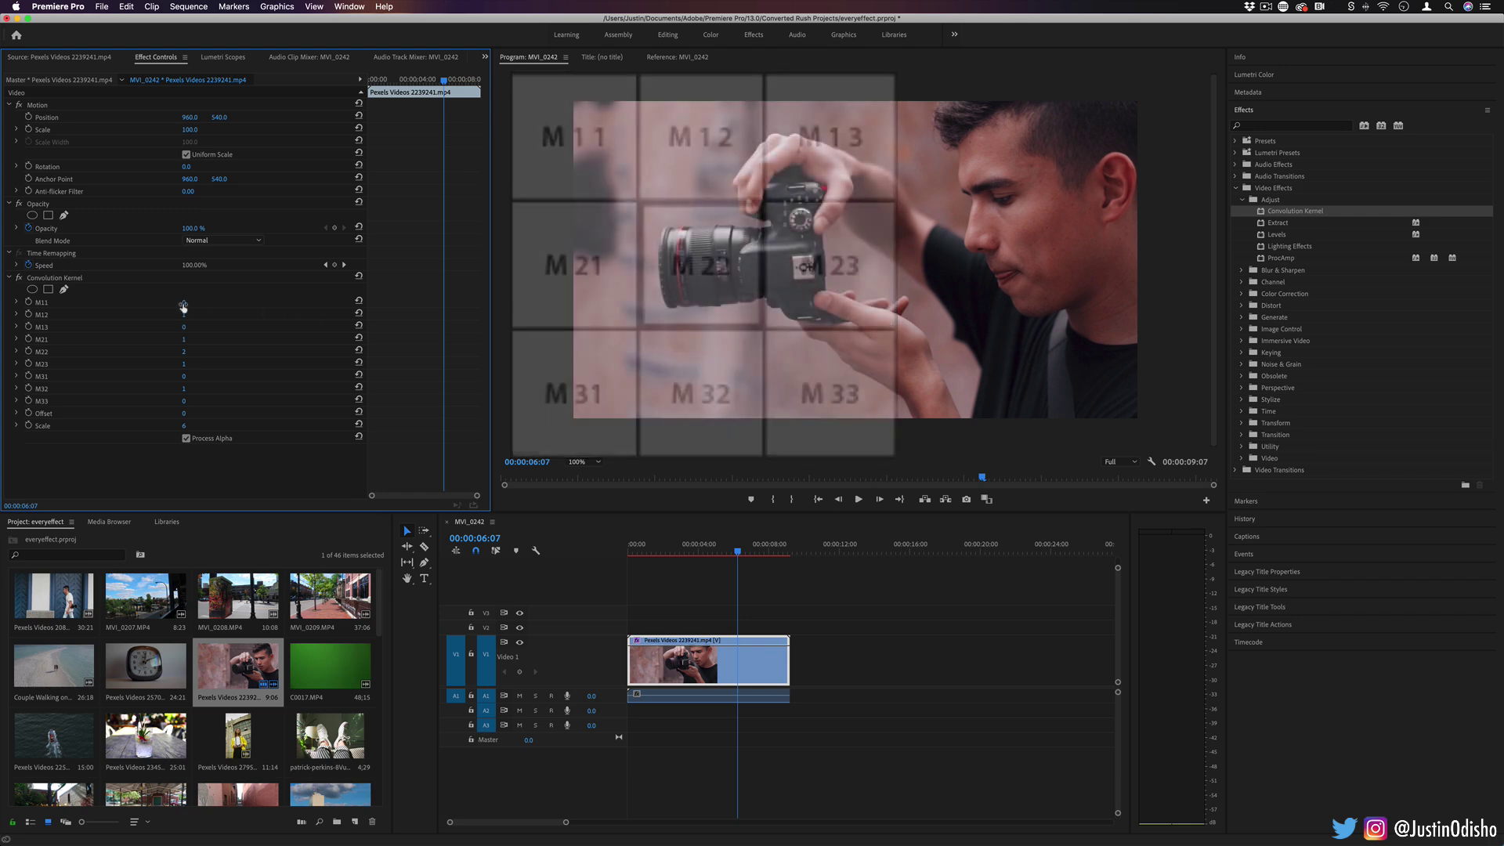
# Step: Set the Convolution Kernel's M11 to 3, M13 to -2 and M22 to 3
pyautogui.moveTo(183, 302); pyautogui.dragTo(188, 303)
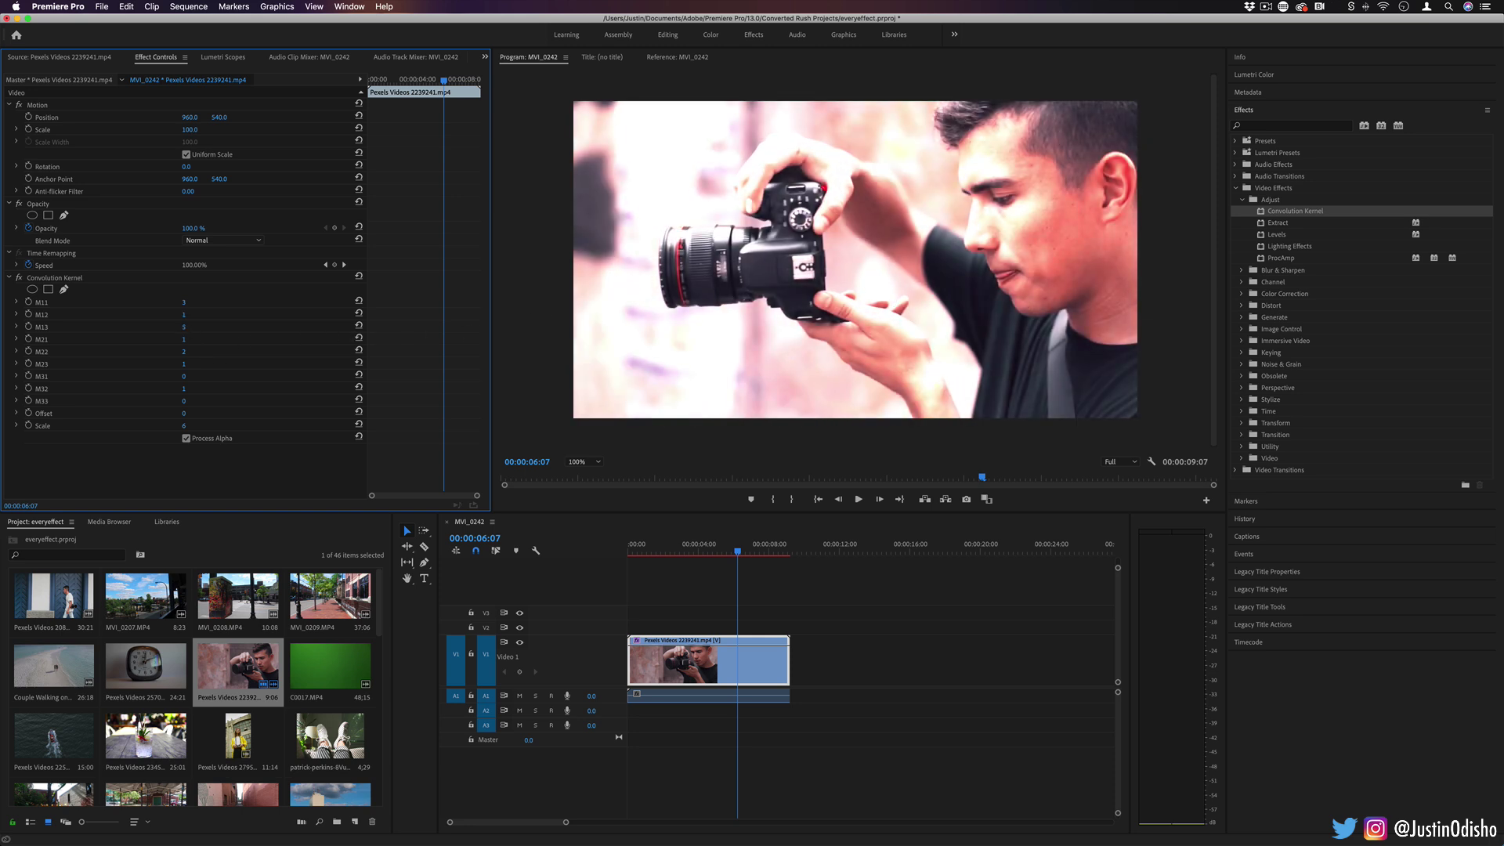
pyautogui.moveTo(184, 327); pyautogui.dragTo(169, 327)
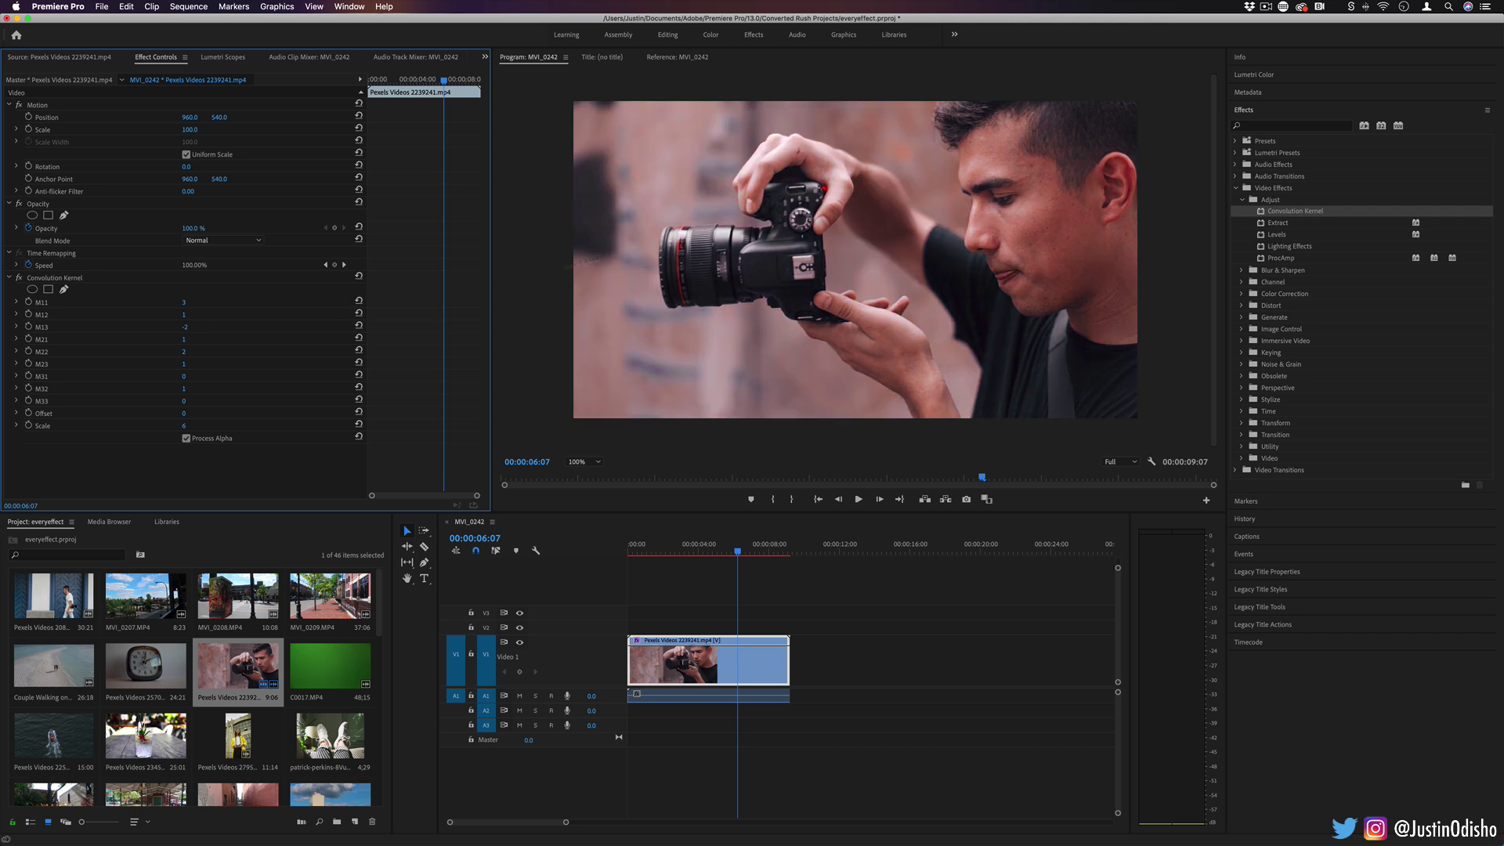
pyautogui.click(196, 350)
pyautogui.press('Up')
pyautogui.press('Up')
pyautogui.press('Up')
pyautogui.press('Down')
# Step: Raise and lower the Convolution Kernel's M23 and M31 values in single steps to test their influence on the picture
pyautogui.press('Down')
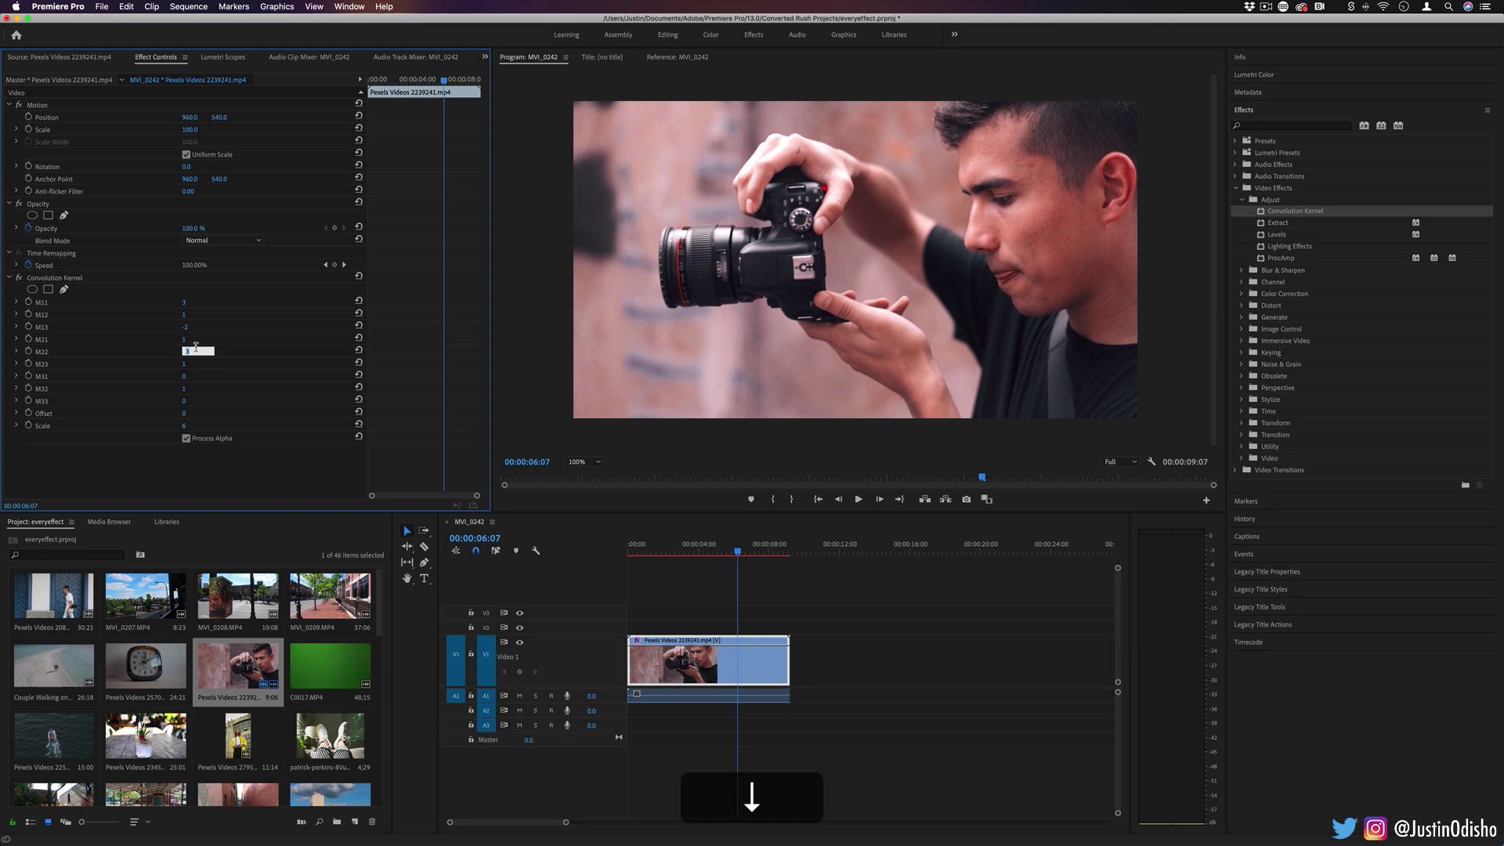
pyautogui.click(192, 362)
pyautogui.press('Up')
pyautogui.press('Up')
pyautogui.press('Down')
pyautogui.press('Down')
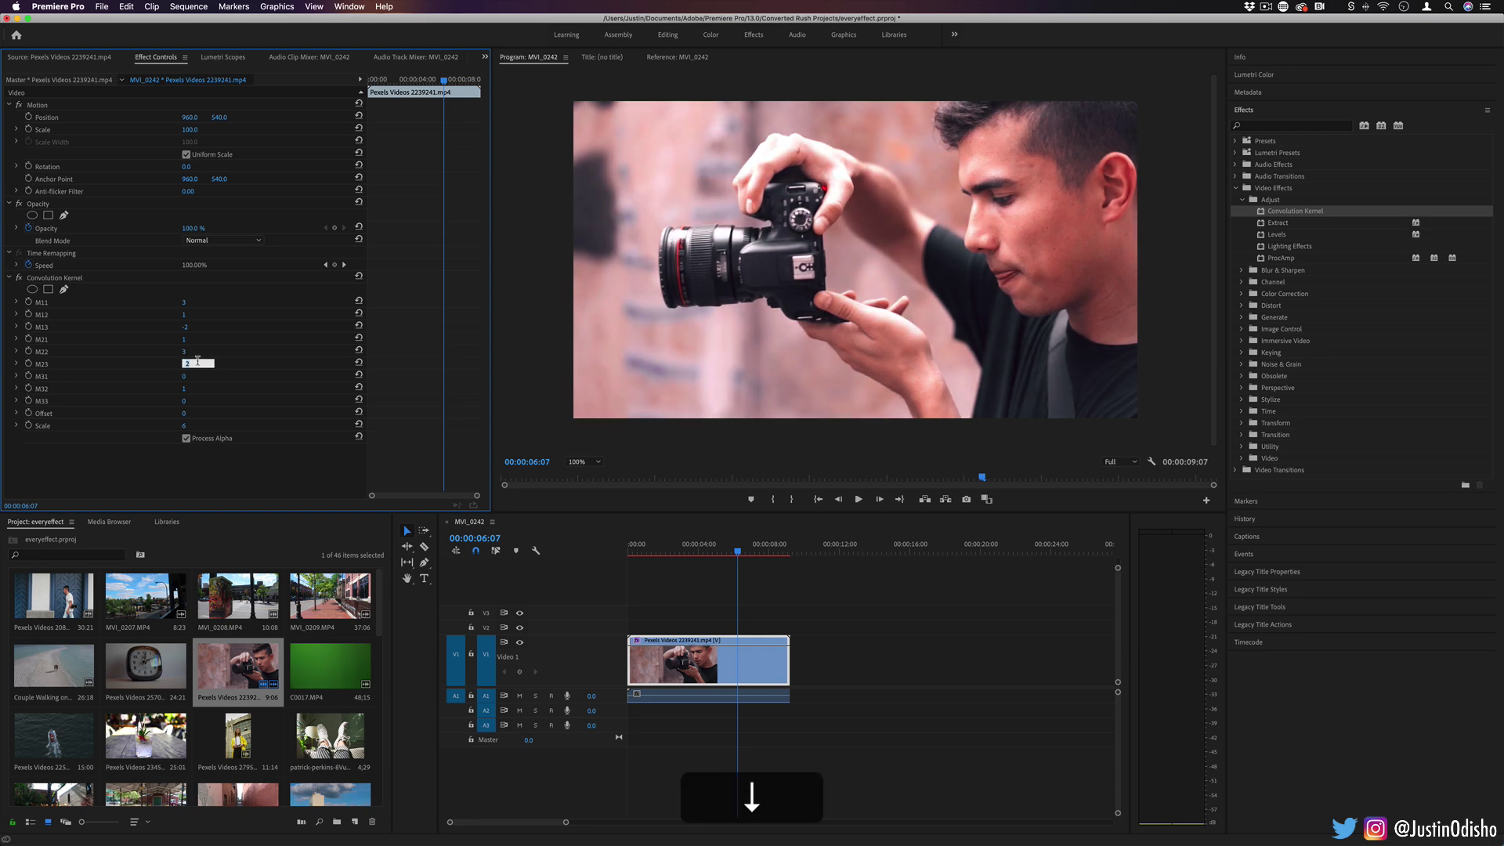
pyautogui.press('Up')
pyautogui.click(198, 375)
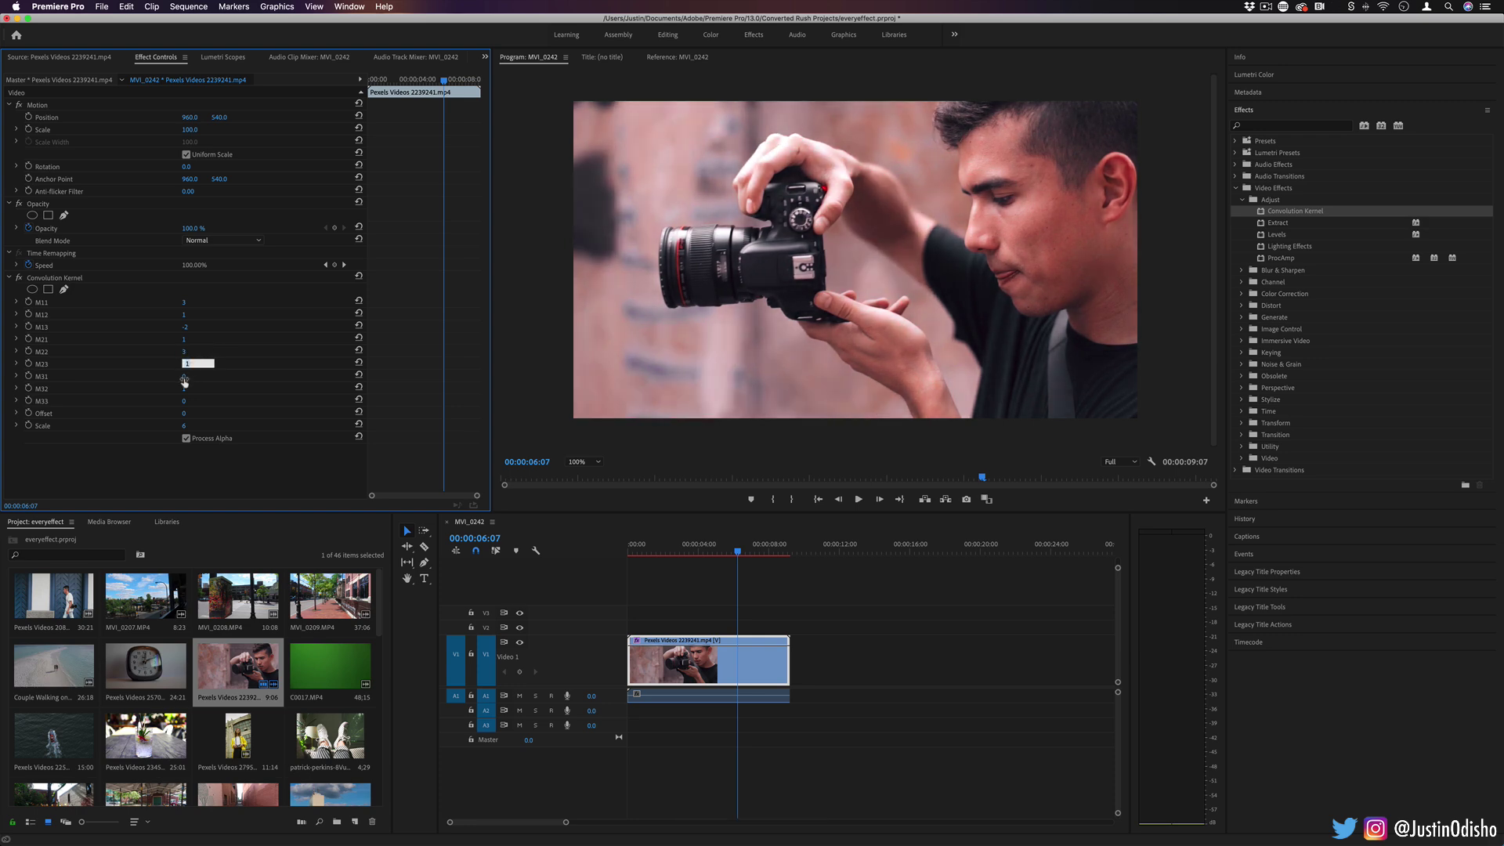
pyautogui.press('Up')
pyautogui.press('Down')
pyautogui.click(200, 481)
# Step: Raise and lower the Convolution Kernel's M33 value in single steps
pyautogui.click(186, 400)
pyautogui.press('Up')
pyautogui.press('Up')
pyautogui.press('Up')
pyautogui.press('Down')
pyautogui.press('Down')
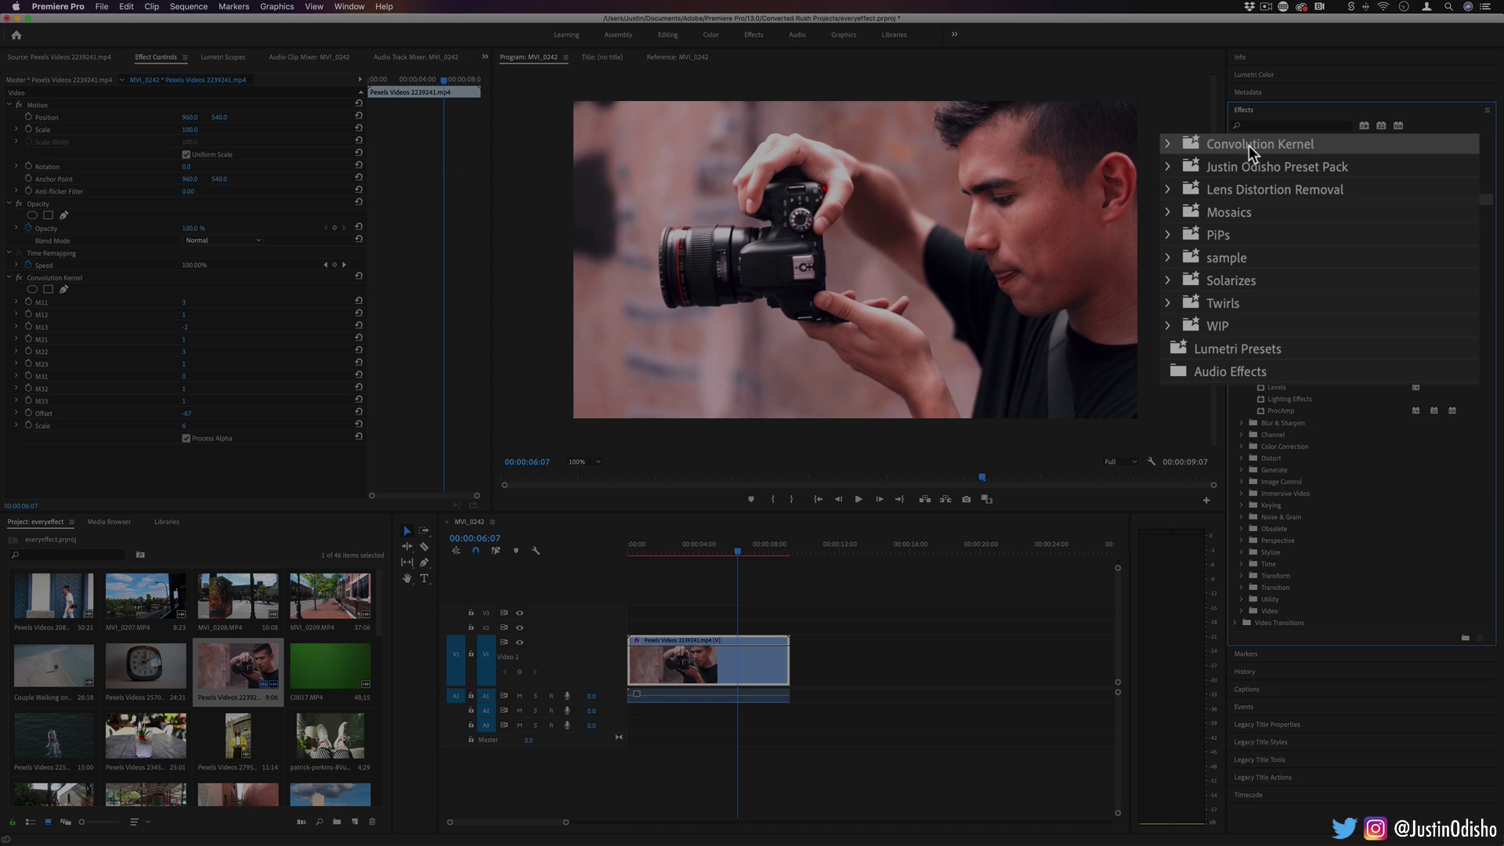
# Step: Replace the clip's manual Convolution Kernel effect with the Convolution Kernel Sharpen preset
pyautogui.click(1168, 144)
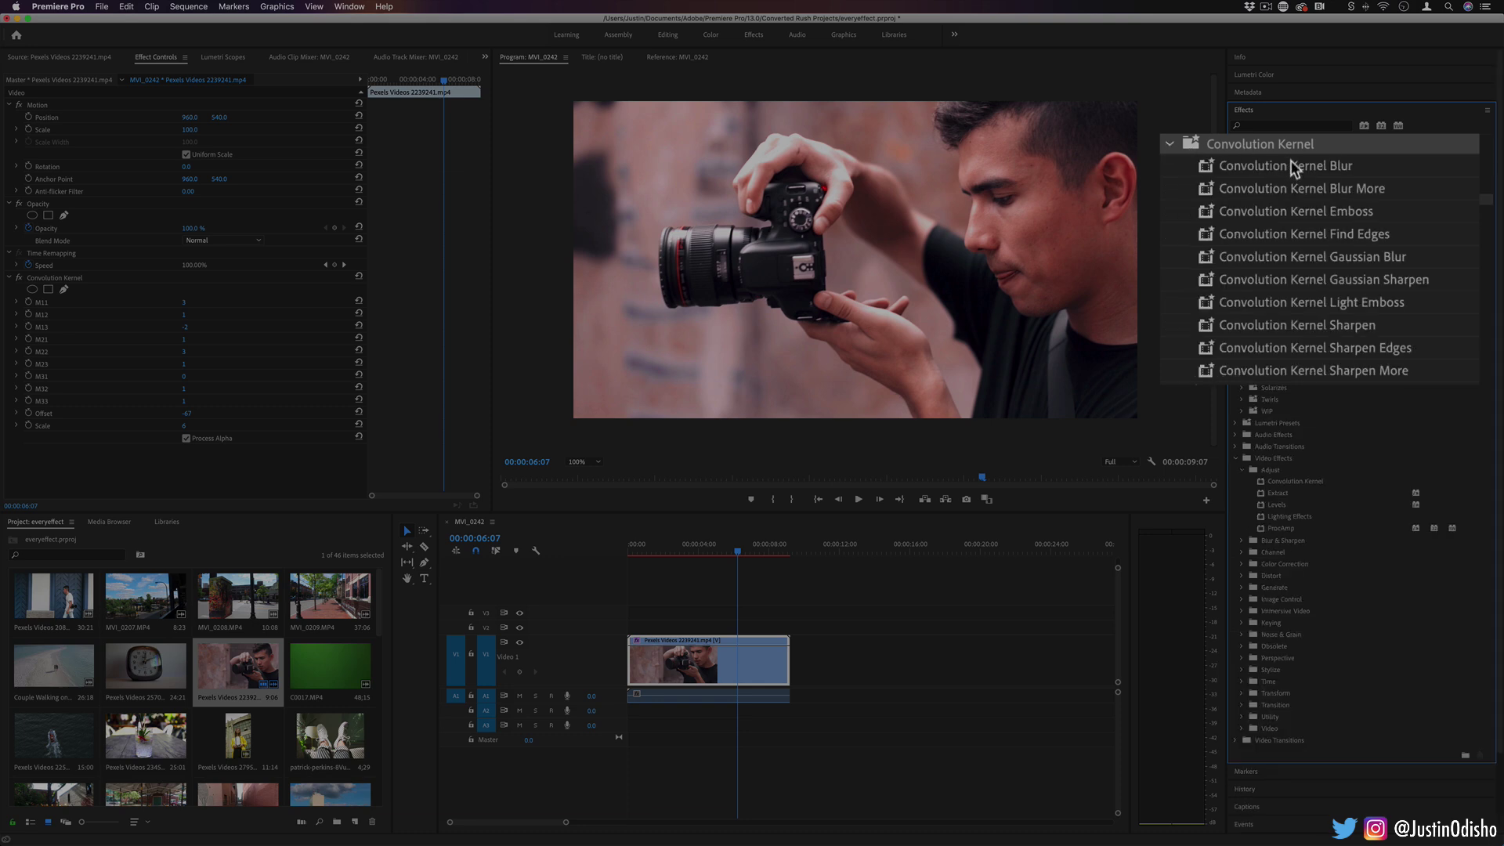
pyautogui.click(59, 278)
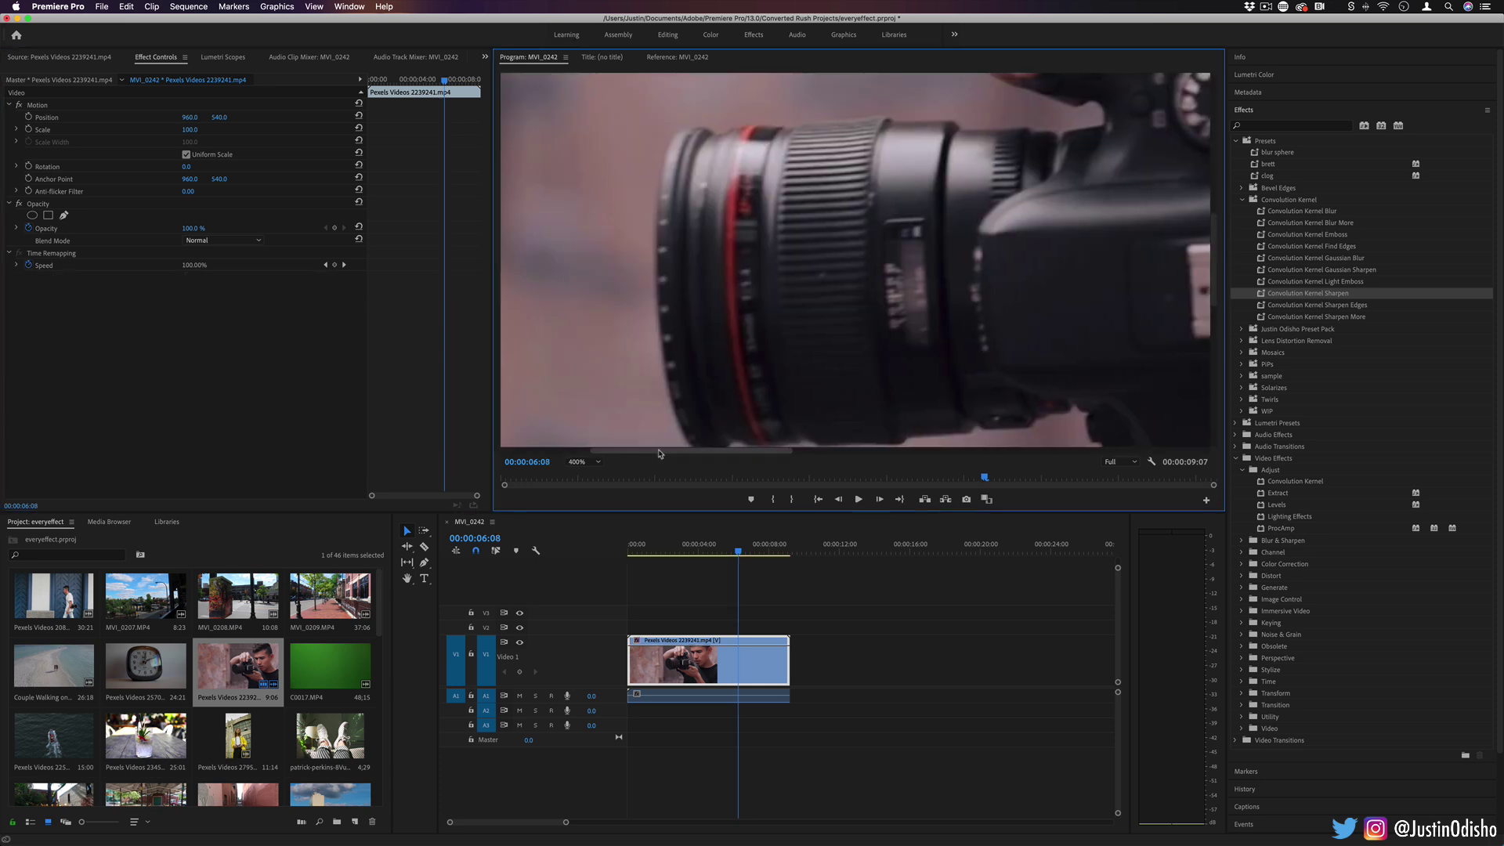
pyautogui.moveTo(1355, 299); pyautogui.dragTo(80, 335)
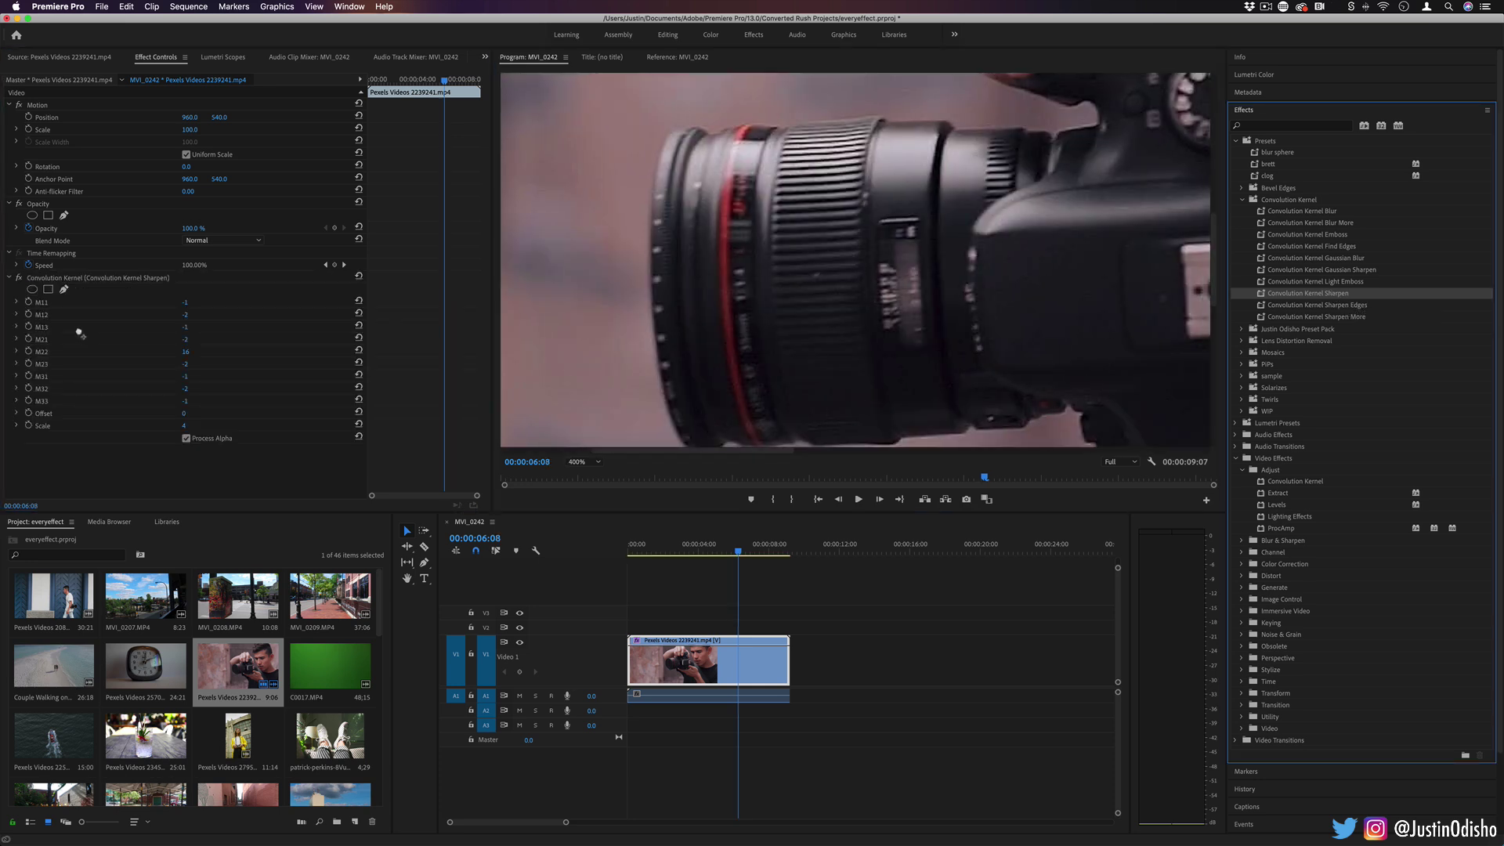
# Step: Delete the Sharpen preset's effect from the clip and try the Convolution Kernel Find Edges preset instead
pyautogui.click(89, 277)
pyautogui.press('BackSpace')
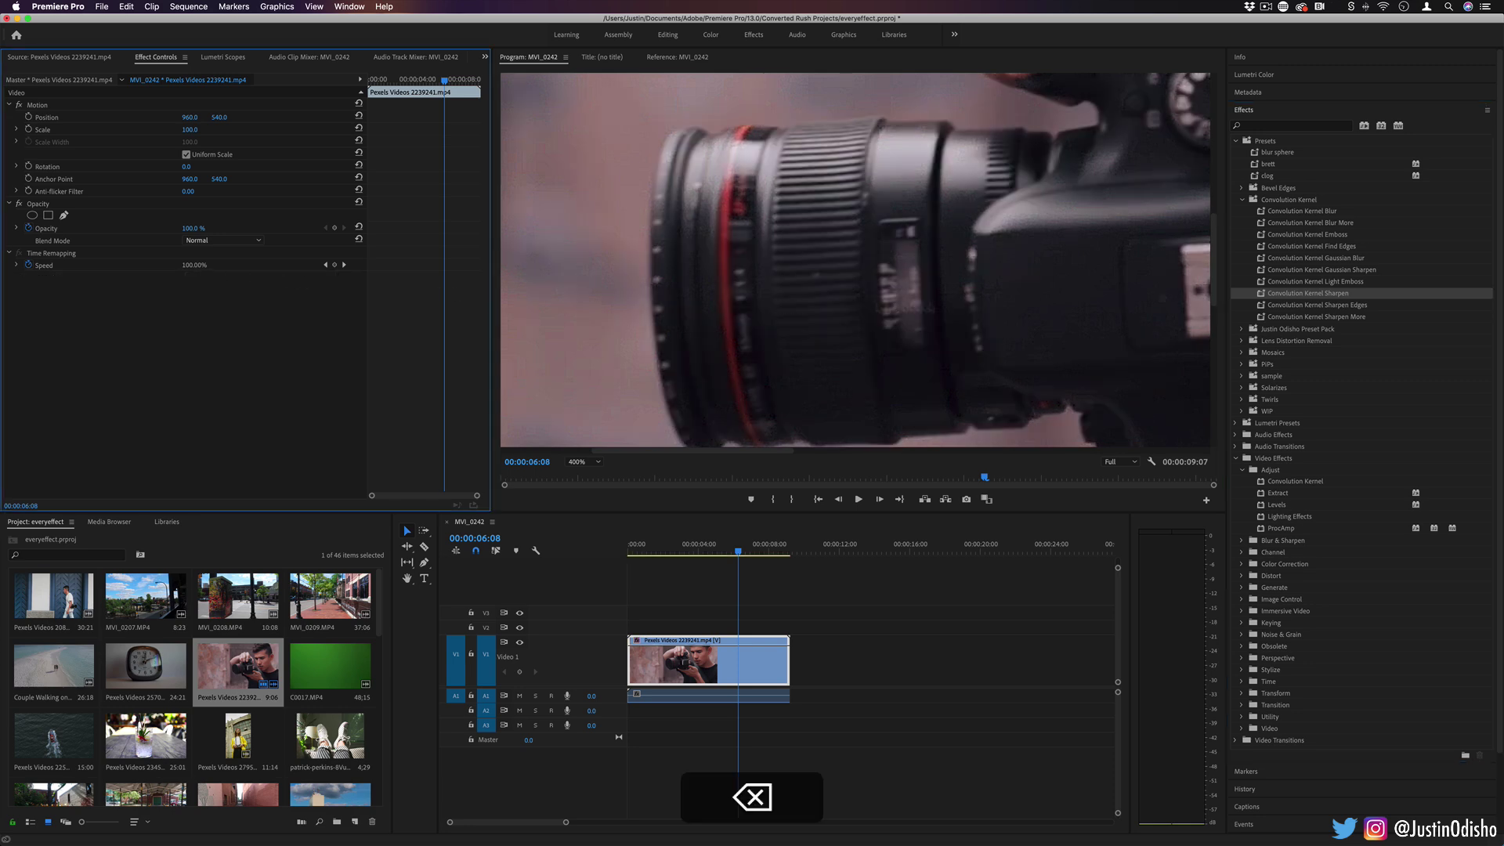
pyautogui.moveTo(1316, 246); pyautogui.dragTo(188, 396)
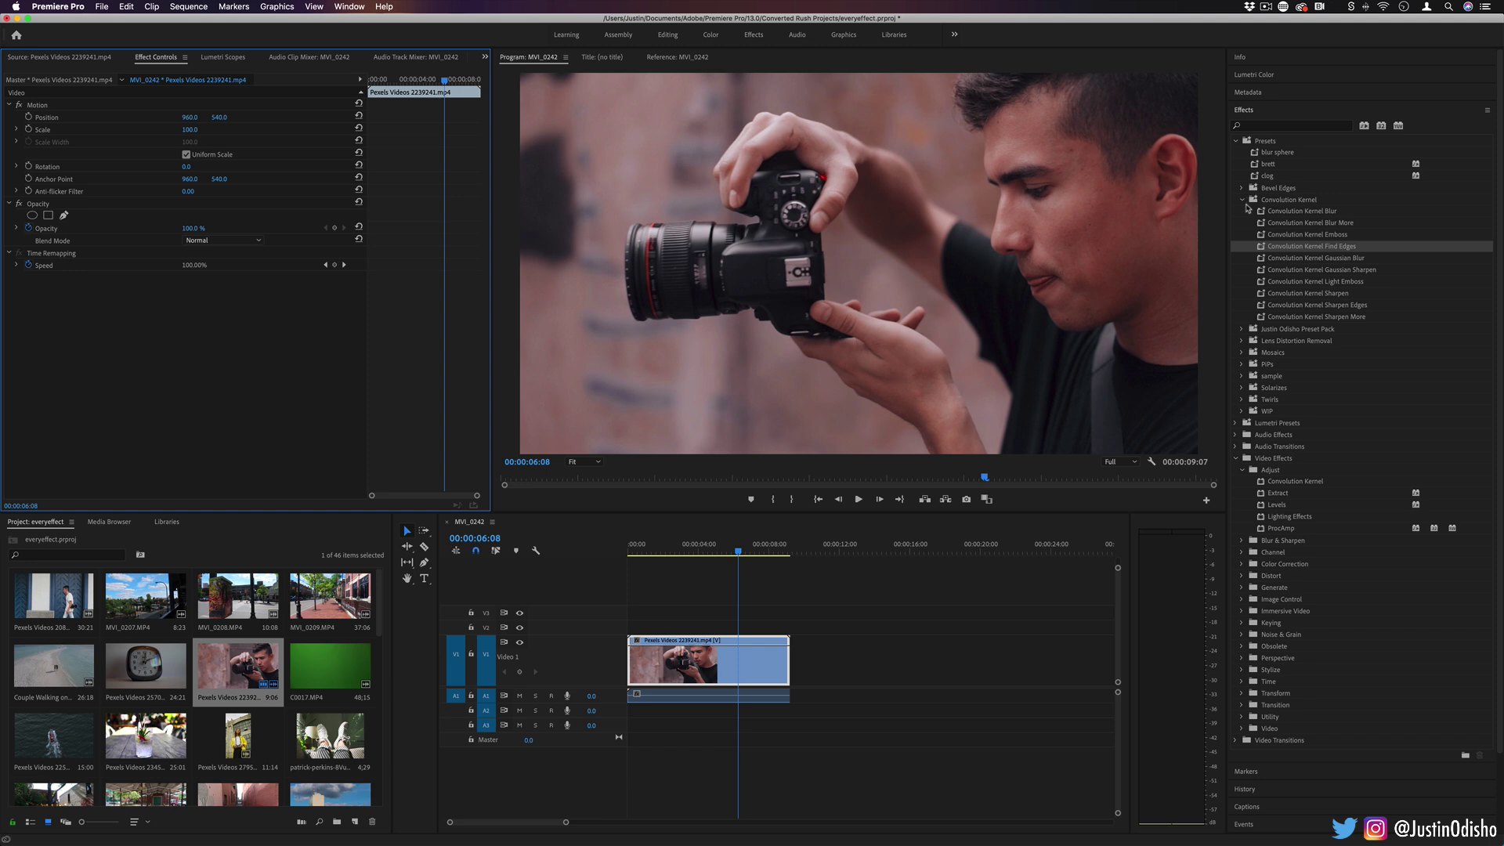
# Step: Collapse the Convolution Kernel presets and apply the Extract effect to the photographer clip
pyautogui.click(1291, 482)
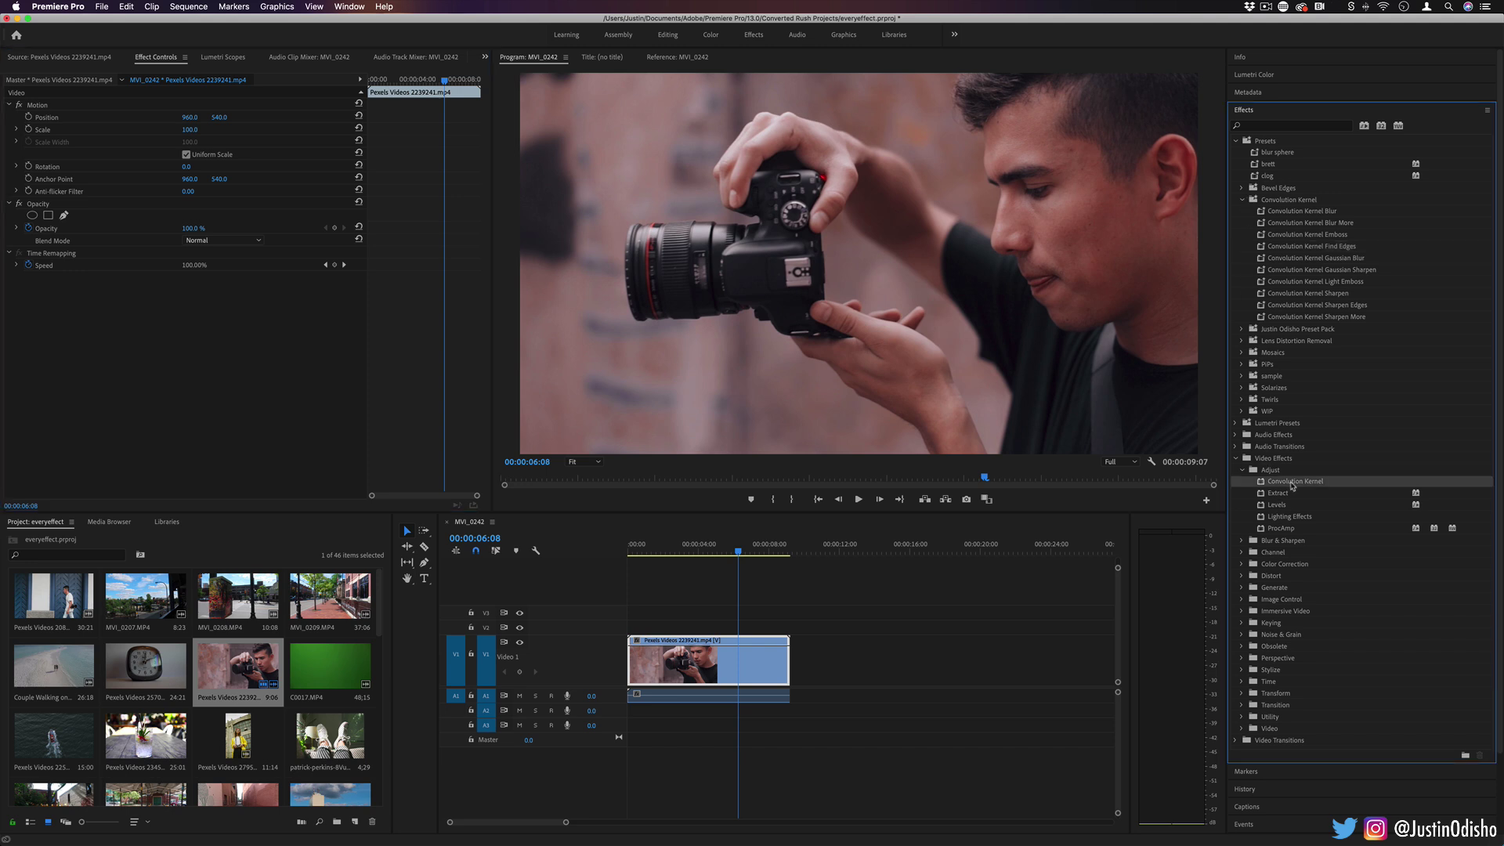
pyautogui.click(1243, 200)
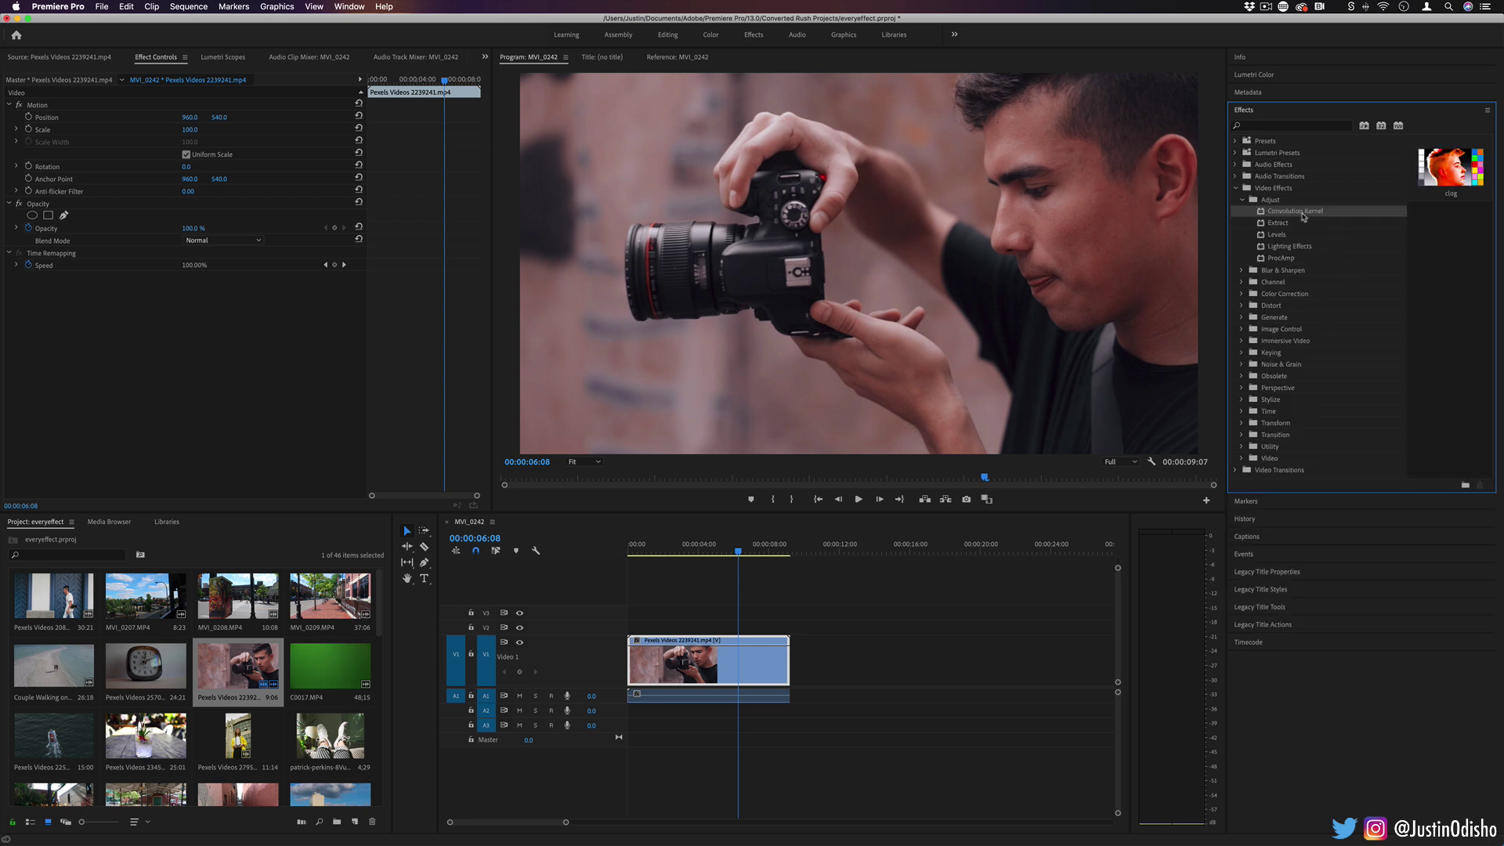
pyautogui.click(1296, 223)
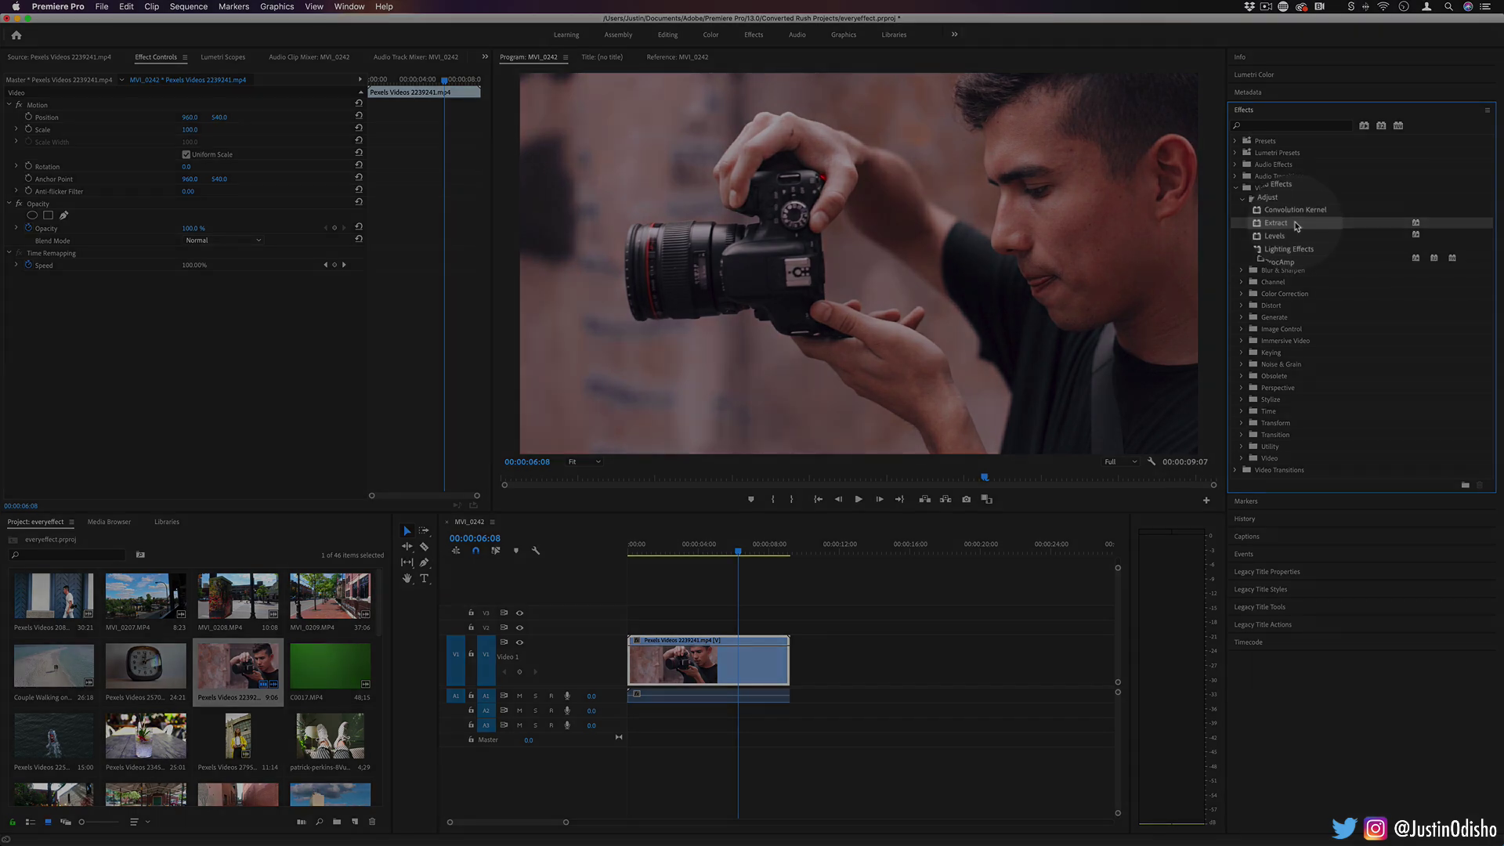
pyautogui.moveTo(1297, 226); pyautogui.dragTo(721, 678)
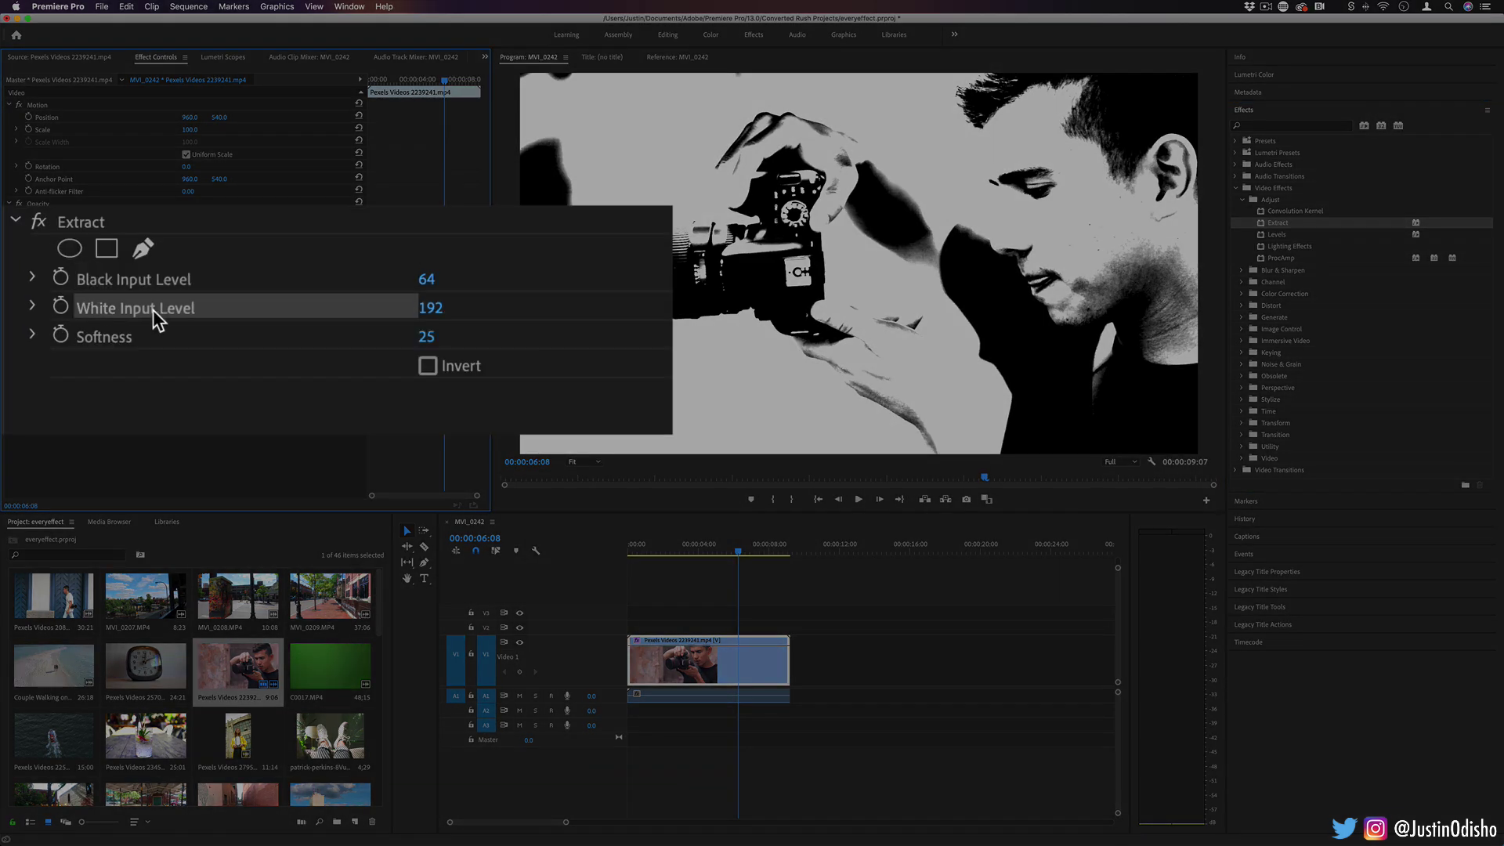
# Step: Set Extract's Black Input Level to 0 and its White Input Level to 253
pyautogui.moveTo(423, 280); pyautogui.dragTo(375, 280)
pyautogui.moveTo(196, 314); pyautogui.dragTo(245, 314)
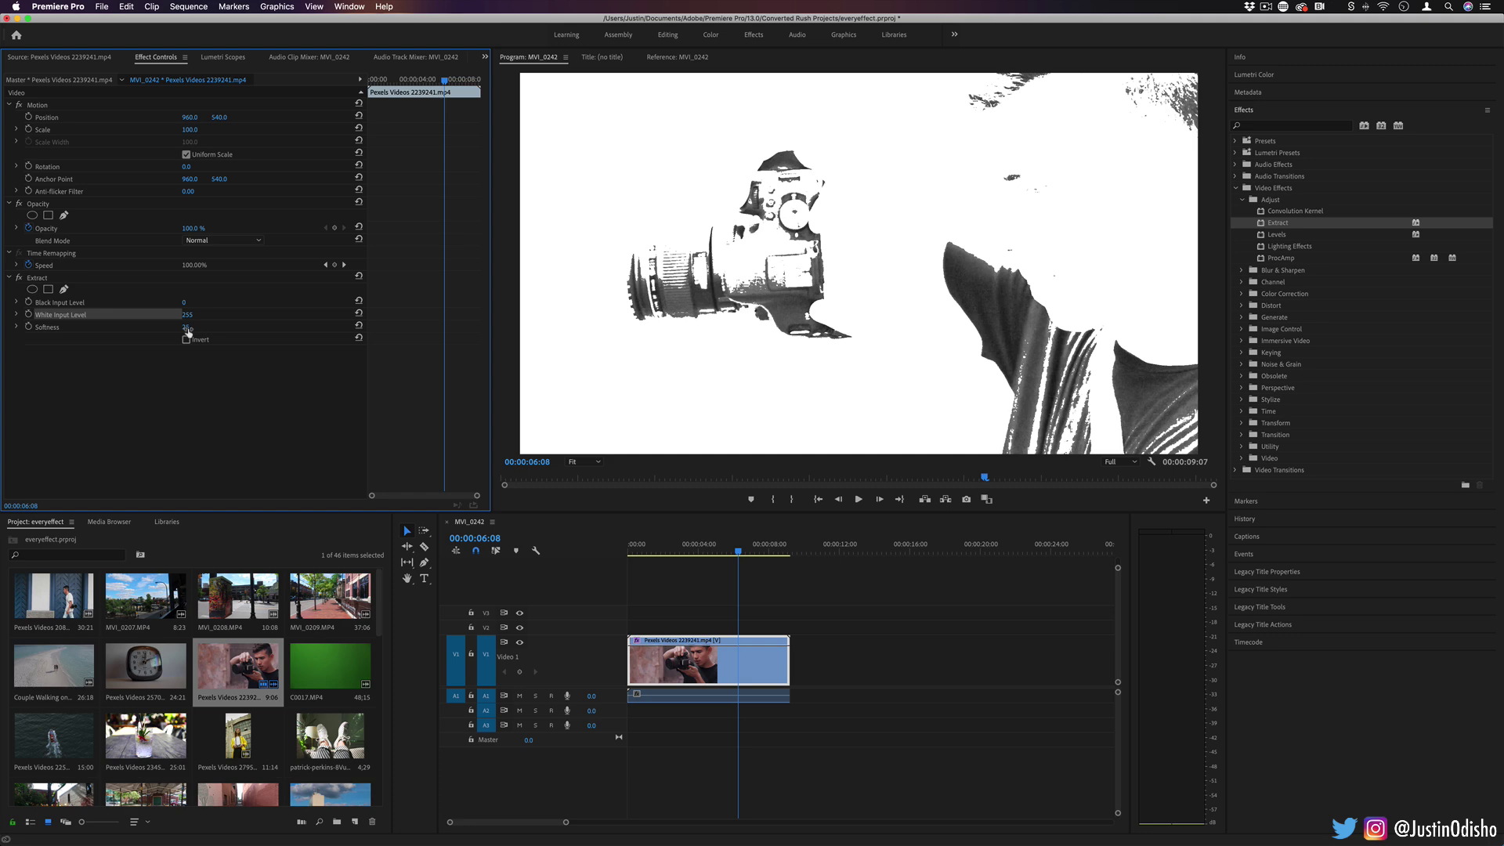
# Step: Set Extract's Softness to 1 and preview the clip at 00:00:03:24
pyautogui.click(60, 329)
pyautogui.moveTo(186, 327); pyautogui.dragTo(91, 314)
pyautogui.click(687, 545)
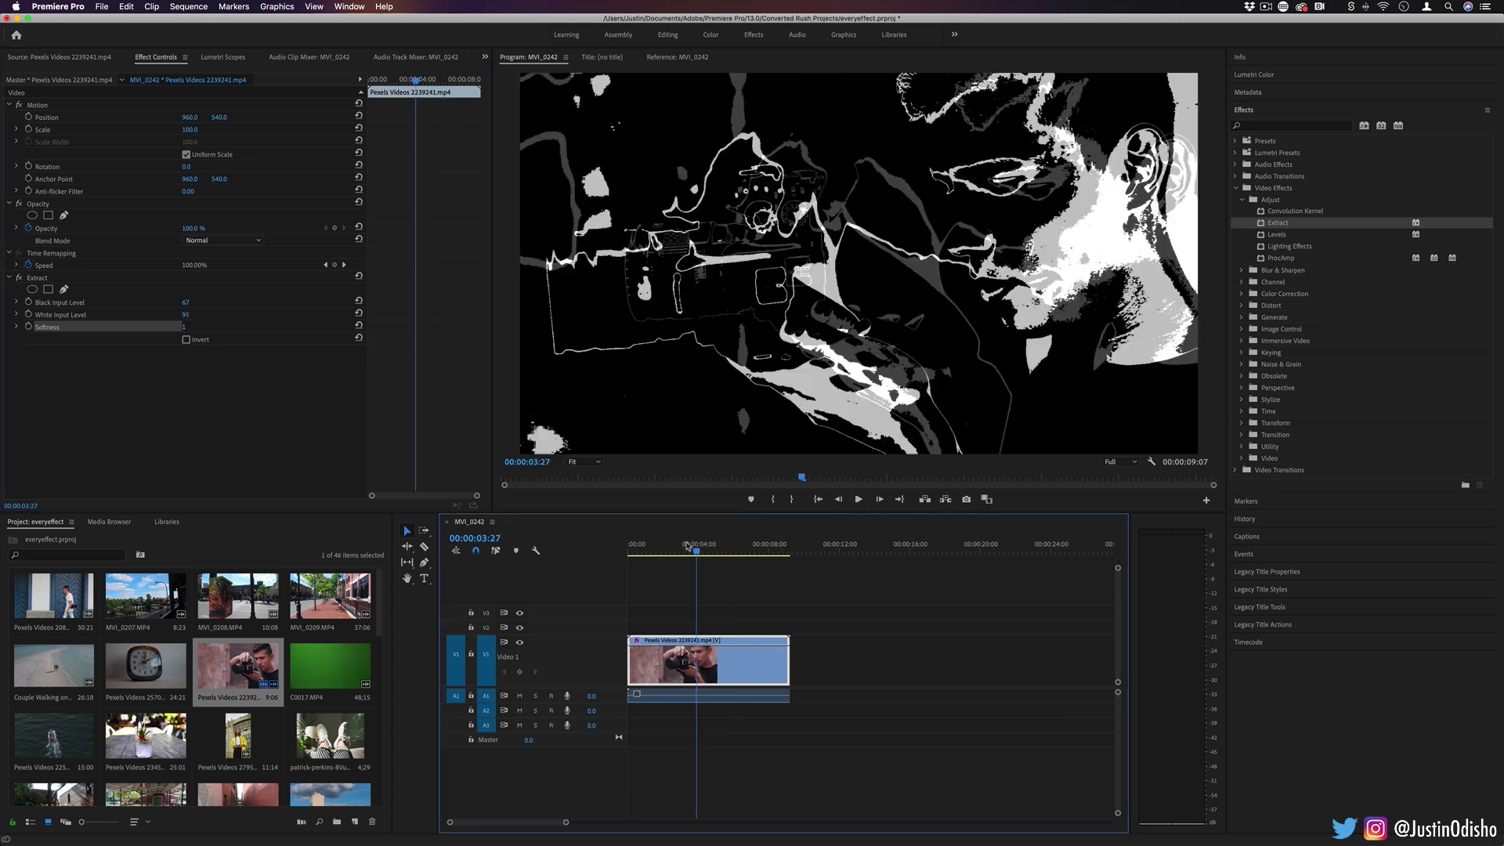
pyautogui.moveTo(688, 545); pyautogui.dragTo(693, 533)
# Step: Set Extract's Softness to 100, preview the clip at 00:00:04:20 and enable Invert
pyautogui.moveTo(186, 327); pyautogui.dragTo(264, 327)
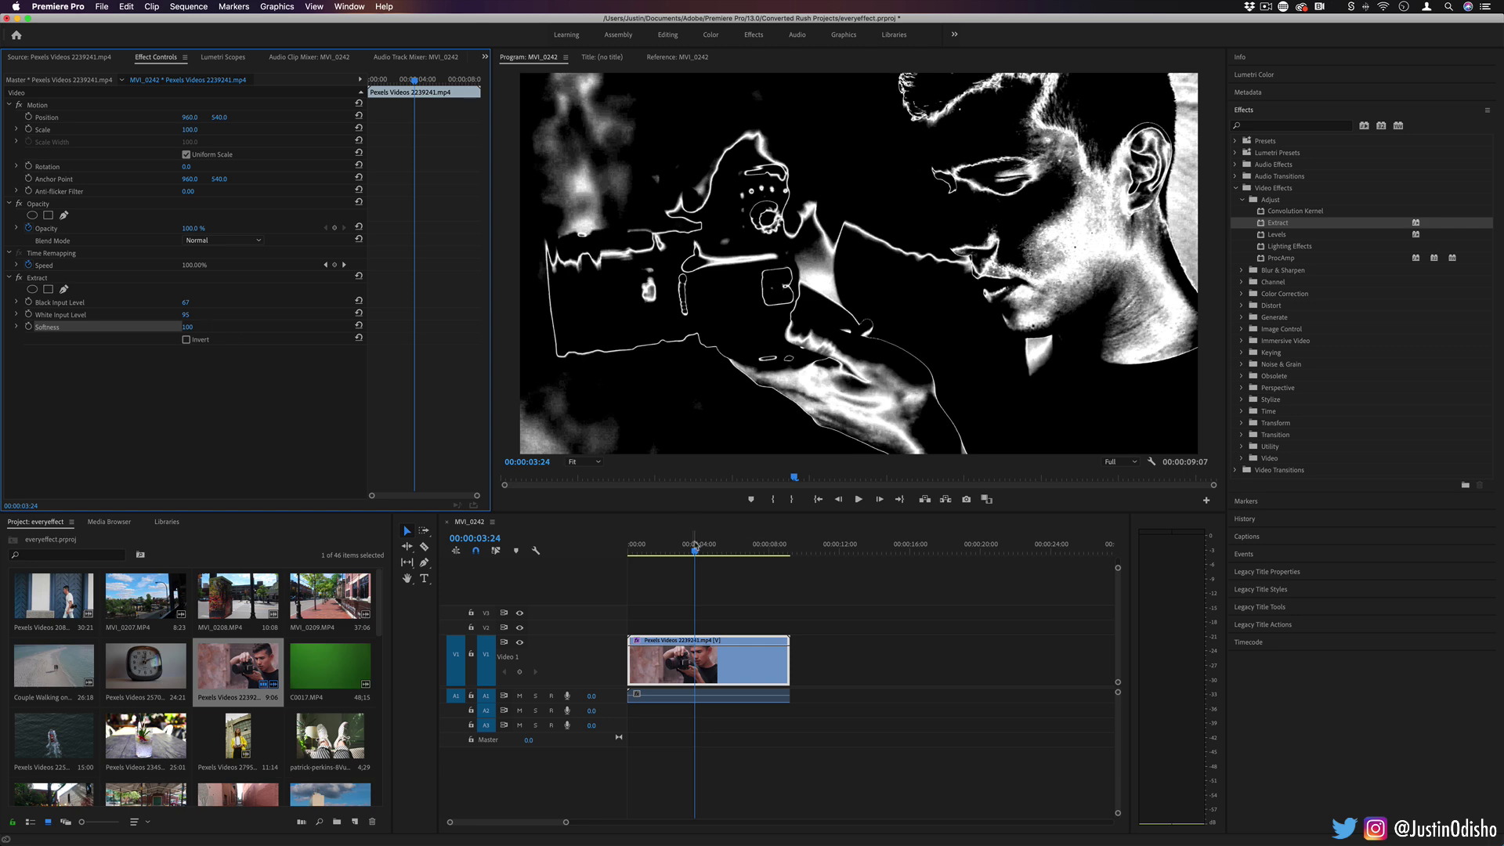
pyautogui.moveTo(696, 546)
pyautogui.mouseDown()
pyautogui.moveTo(742, 546)
pyautogui.moveTo(709, 549)
pyautogui.mouseUp()
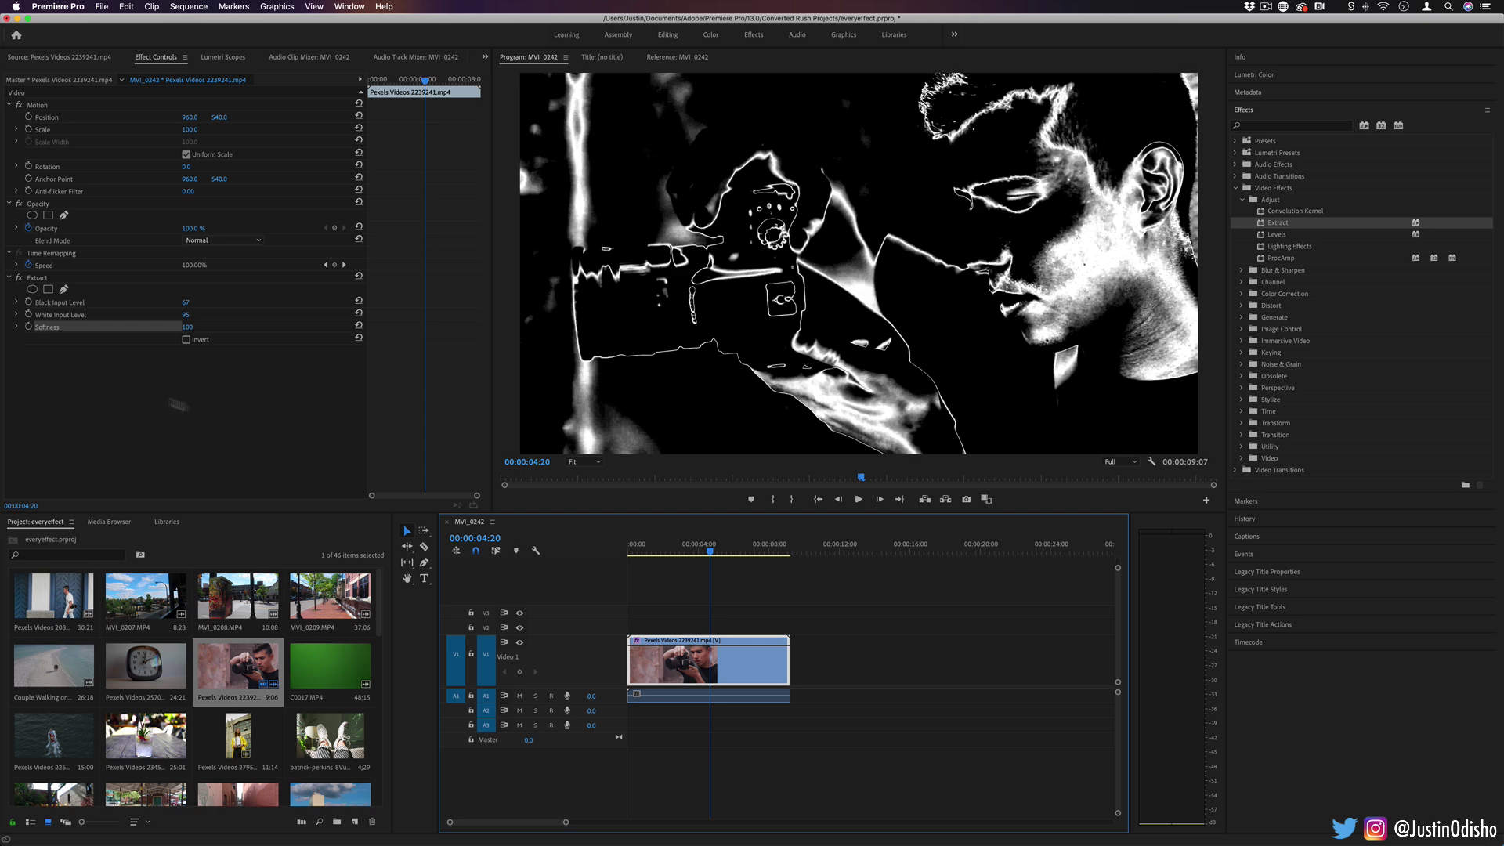
pyautogui.click(187, 340)
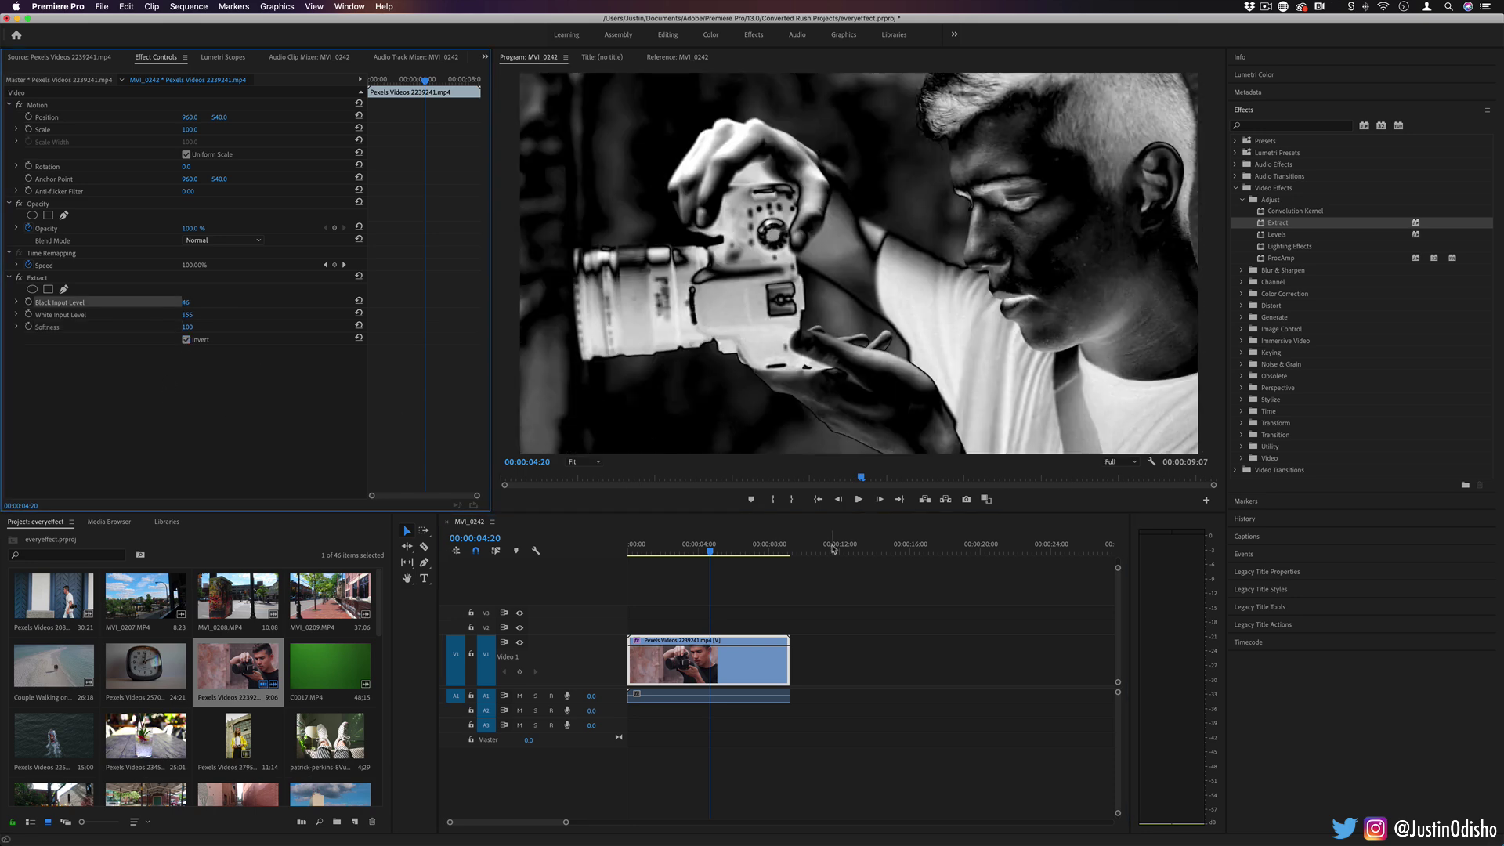
# Step: Preview the inverted Extract look at 00:00:05:17 and set Softness to 0
pyautogui.moveTo(718, 553)
pyautogui.mouseDown()
pyautogui.moveTo(751, 553)
pyautogui.moveTo(686, 553)
pyautogui.moveTo(725, 553)
pyautogui.mouseUp()
pyautogui.click(289, 333)
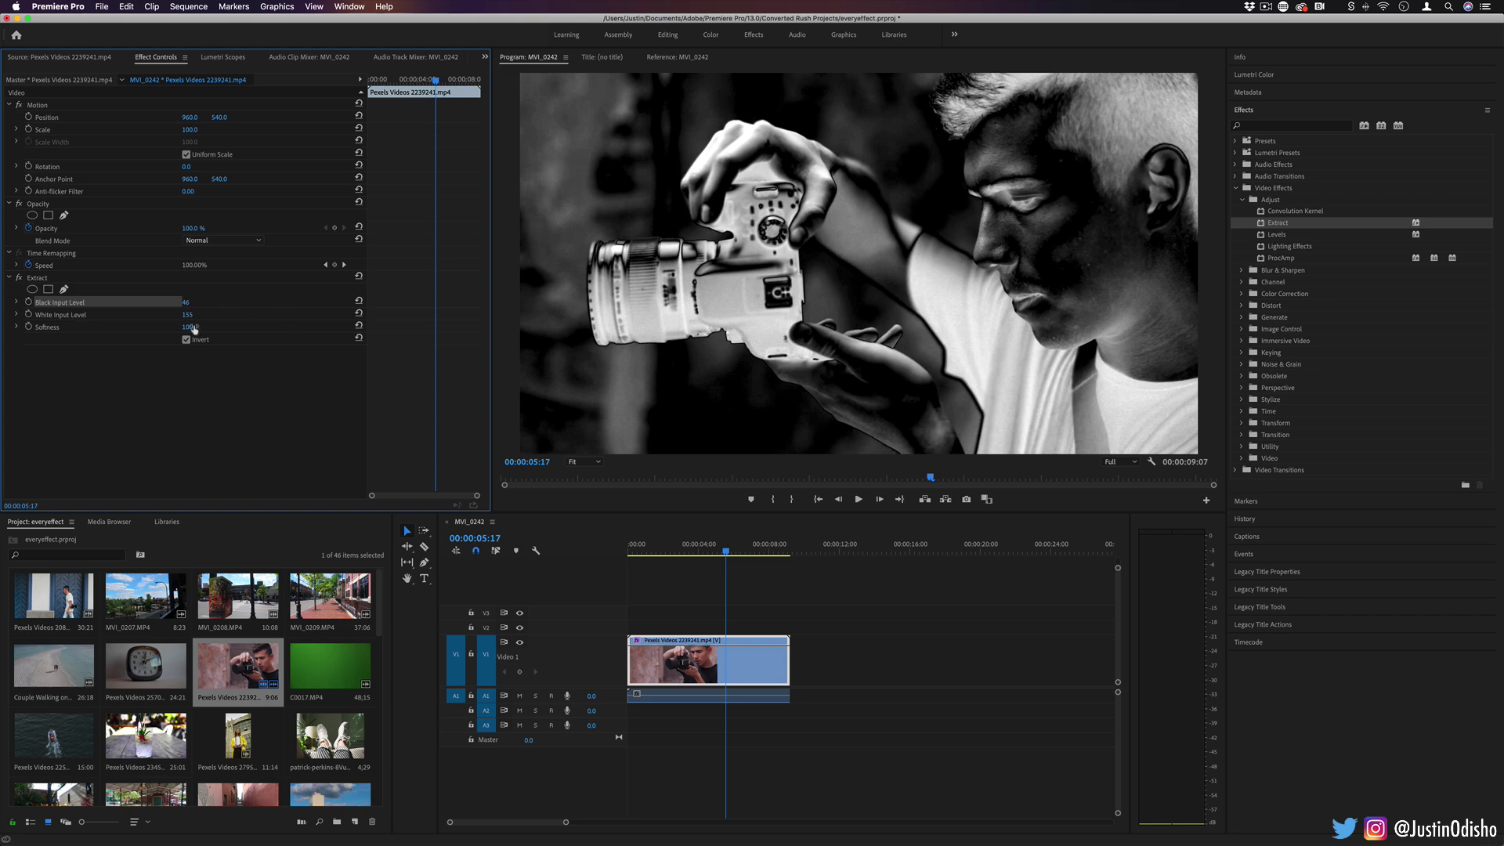
pyautogui.moveTo(189, 328); pyautogui.dragTo(141, 328)
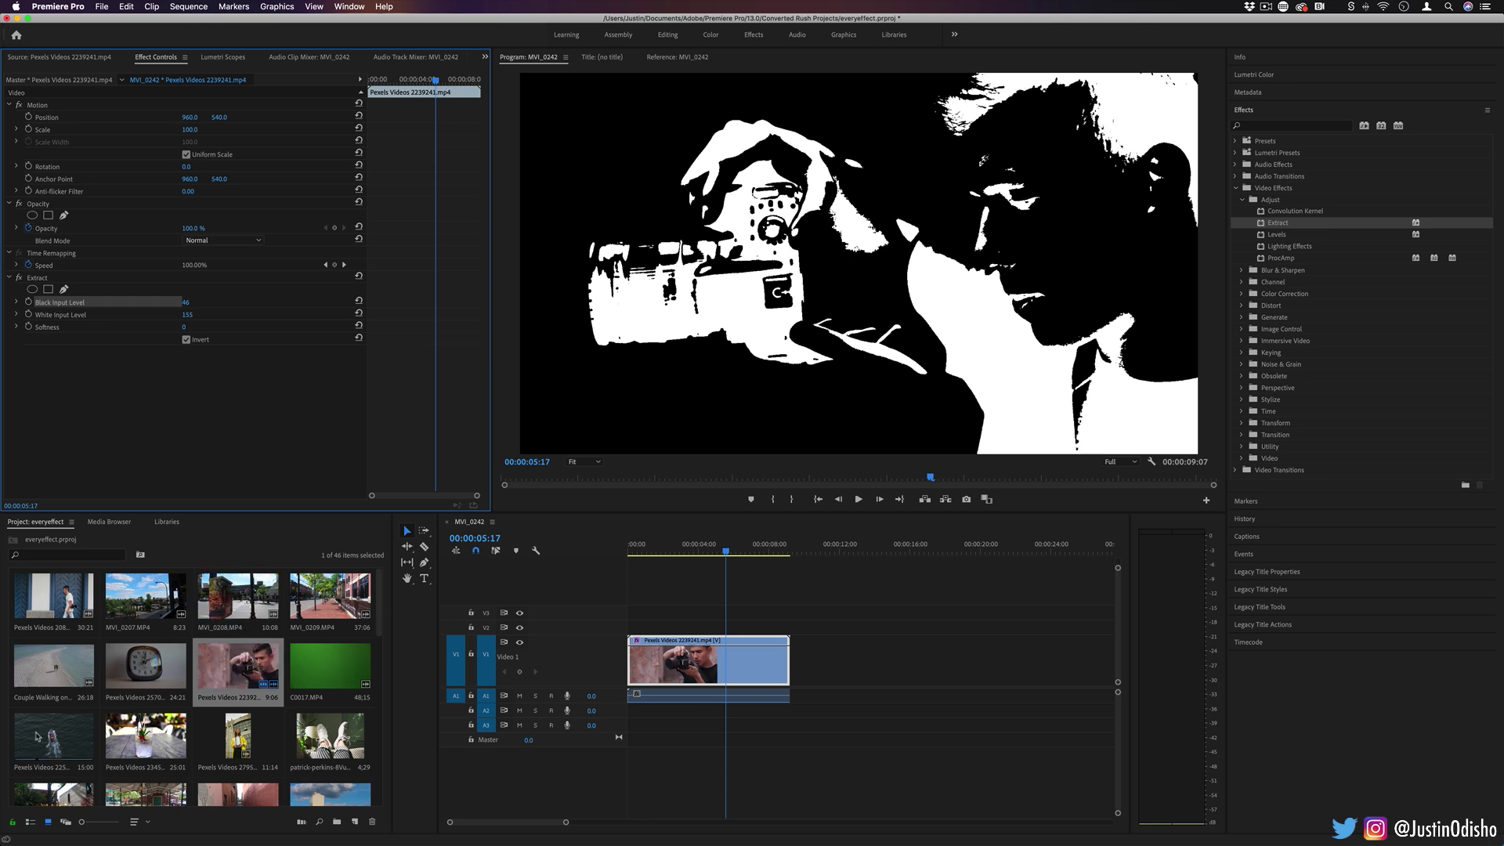
# Step: Place the boat clip on the track above the photographer clip and blend it with Multiply, previewing the composite
pyautogui.moveTo(48, 738); pyautogui.dragTo(632, 627)
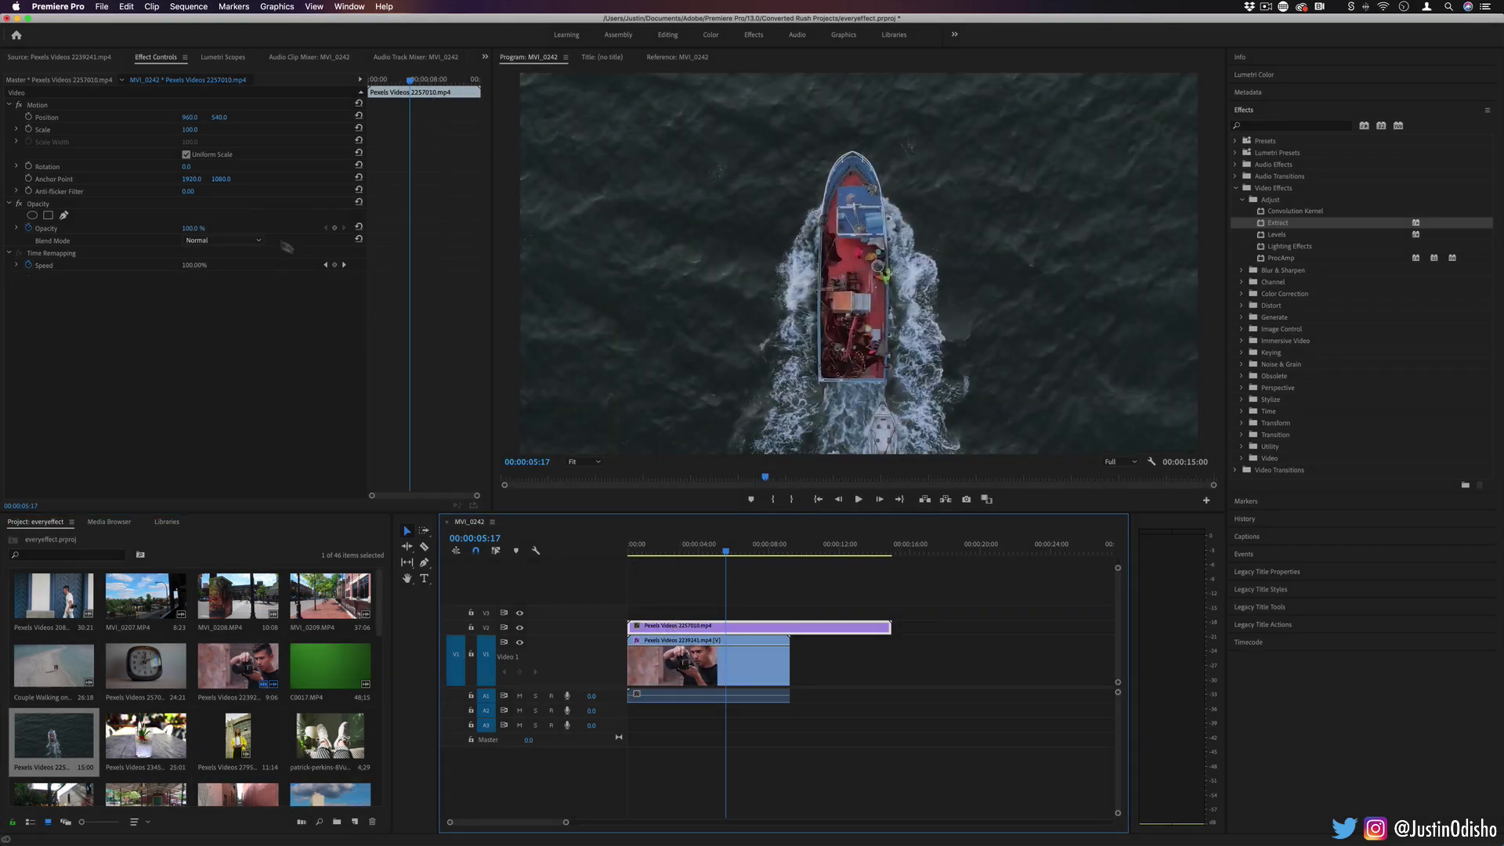
pyautogui.click(224, 241)
pyautogui.click(210, 292)
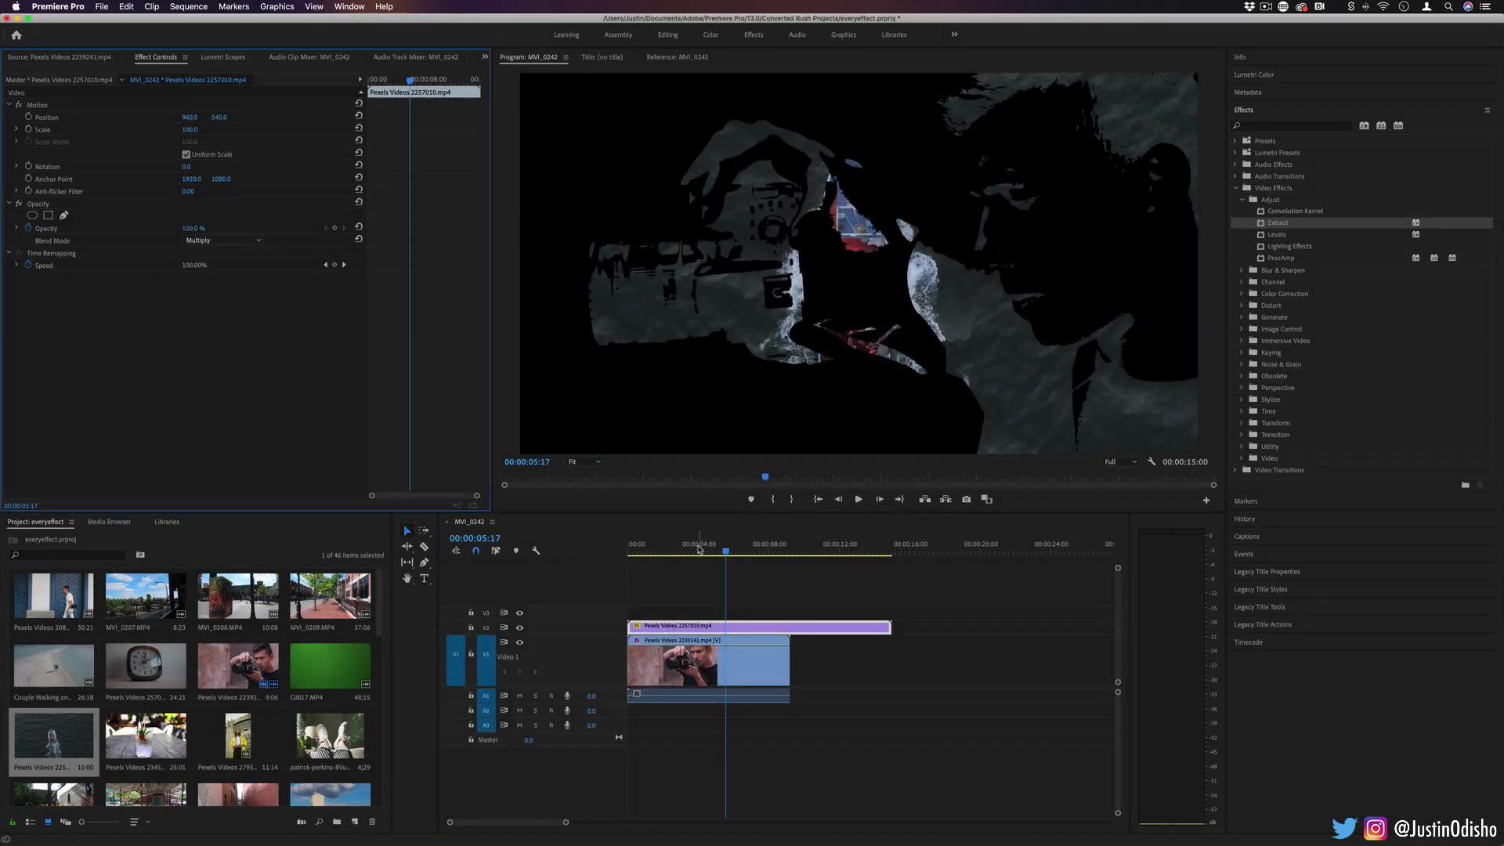
pyautogui.moveTo(700, 546); pyautogui.dragTo(653, 546)
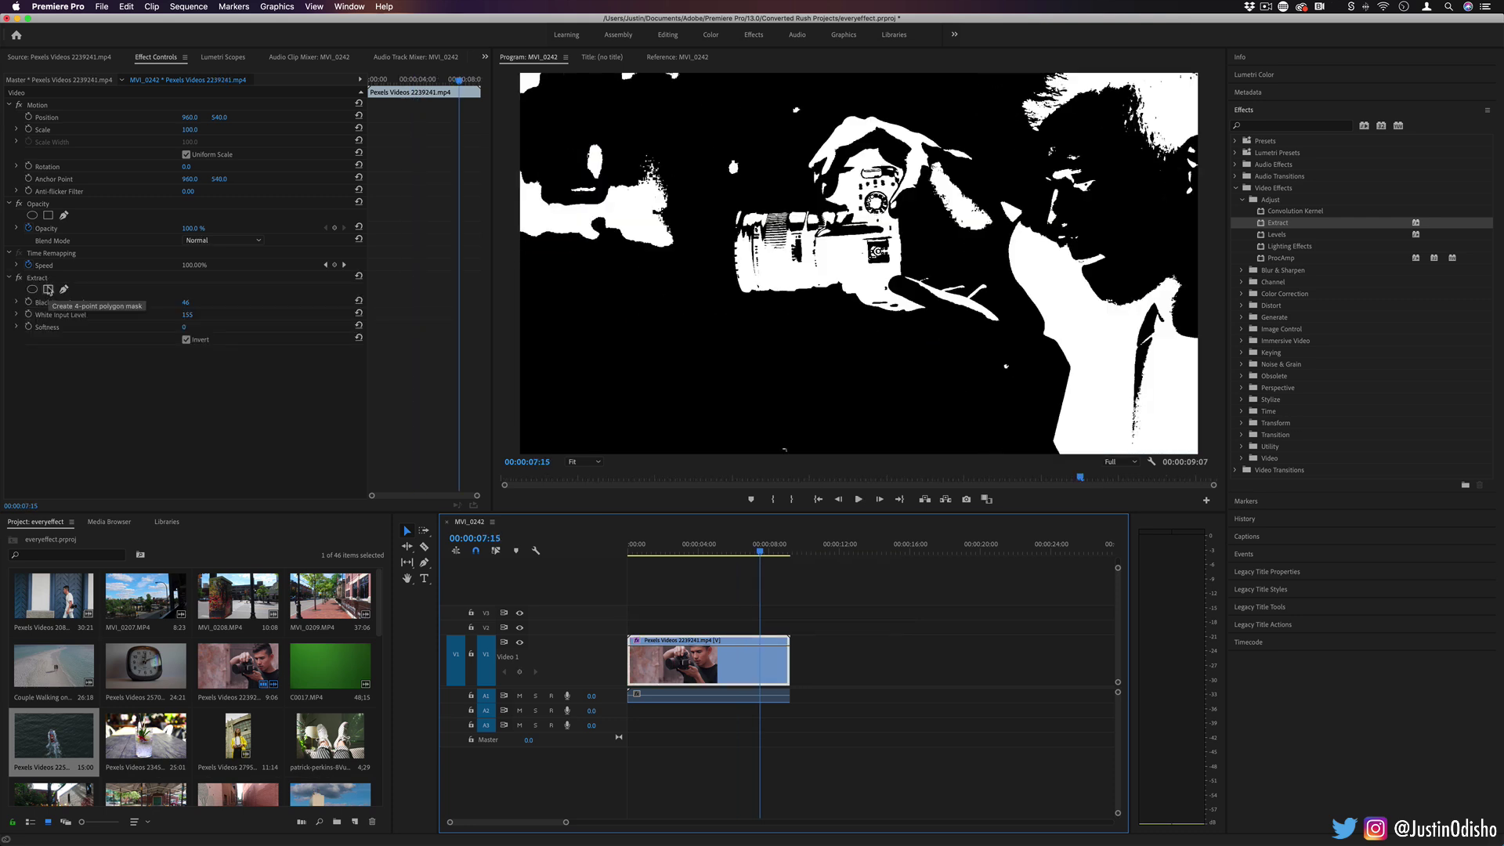
# Step: Add a four-point polygon mask to the Extract effect and shape it around the camera in the picture
pyautogui.click(48, 290)
pyautogui.moveTo(829, 241)
pyautogui.mouseDown()
pyautogui.moveTo(779, 249)
pyautogui.moveTo(809, 249)
pyautogui.mouseUp()
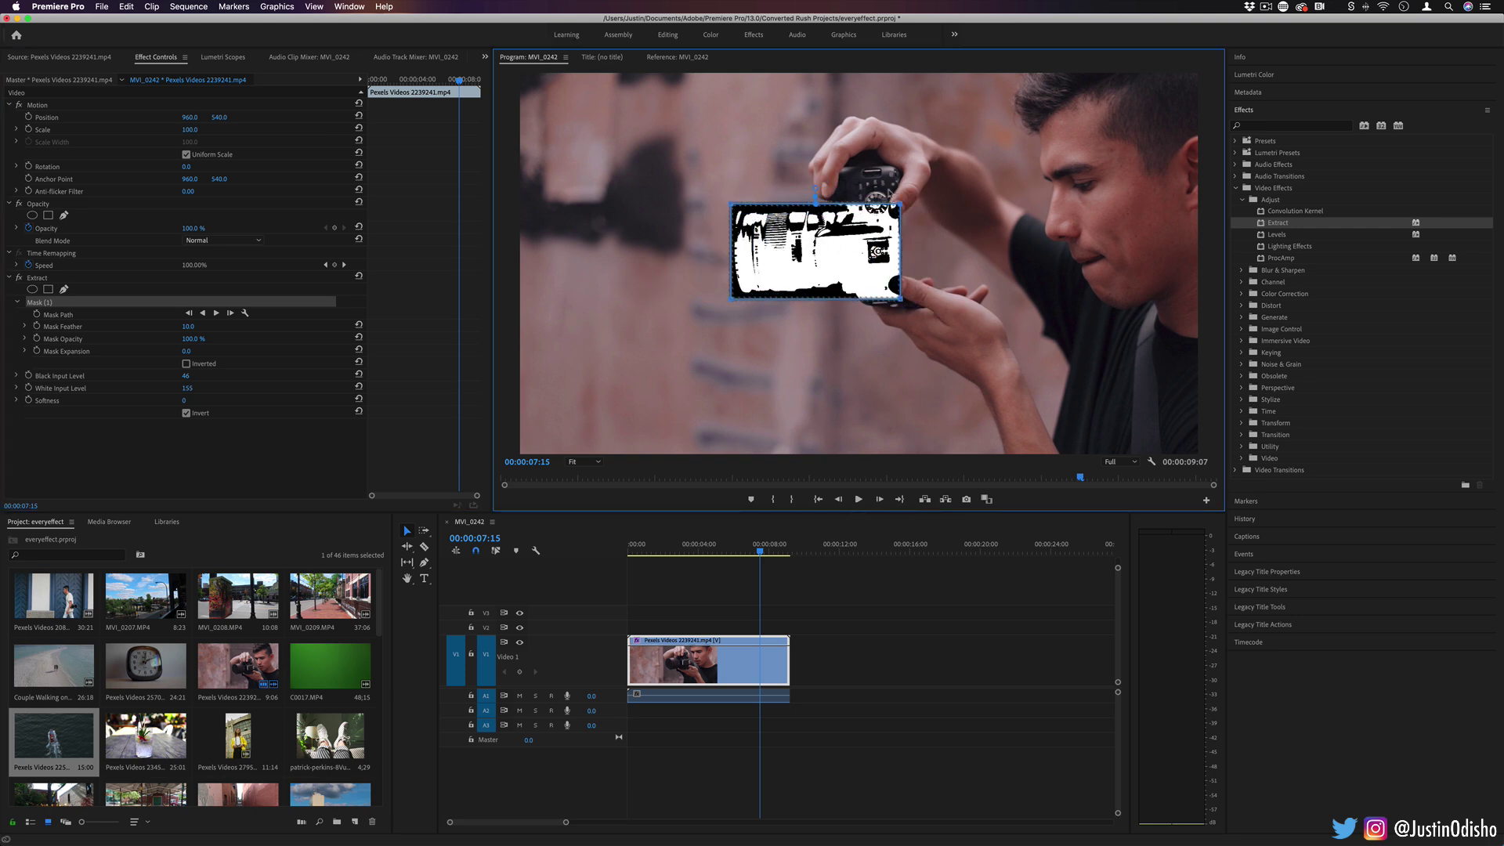
pyautogui.moveTo(901, 204); pyautogui.dragTo(906, 152)
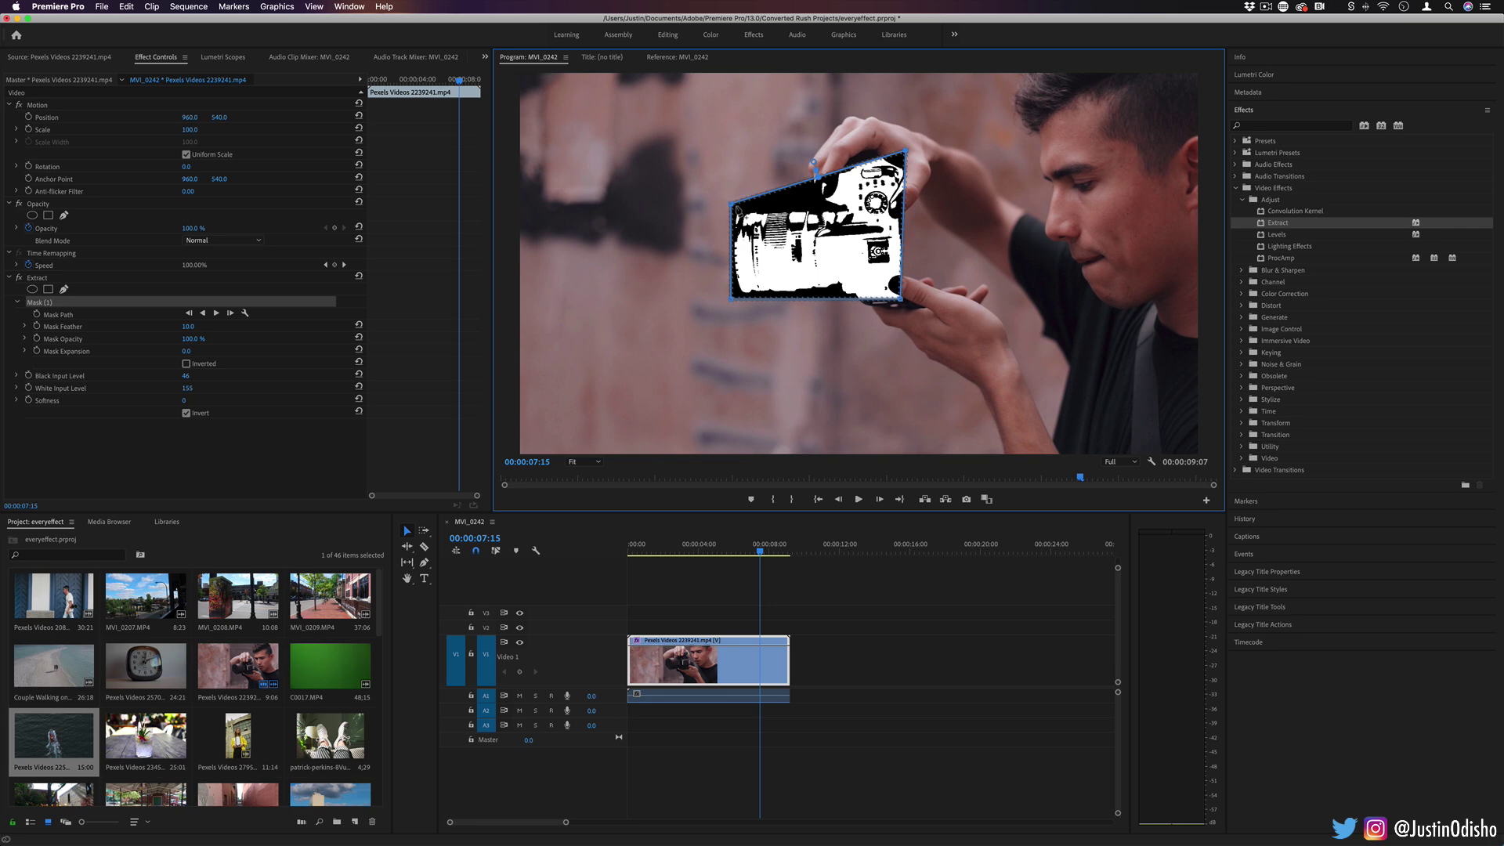
pyautogui.moveTo(731, 202); pyautogui.dragTo(723, 151)
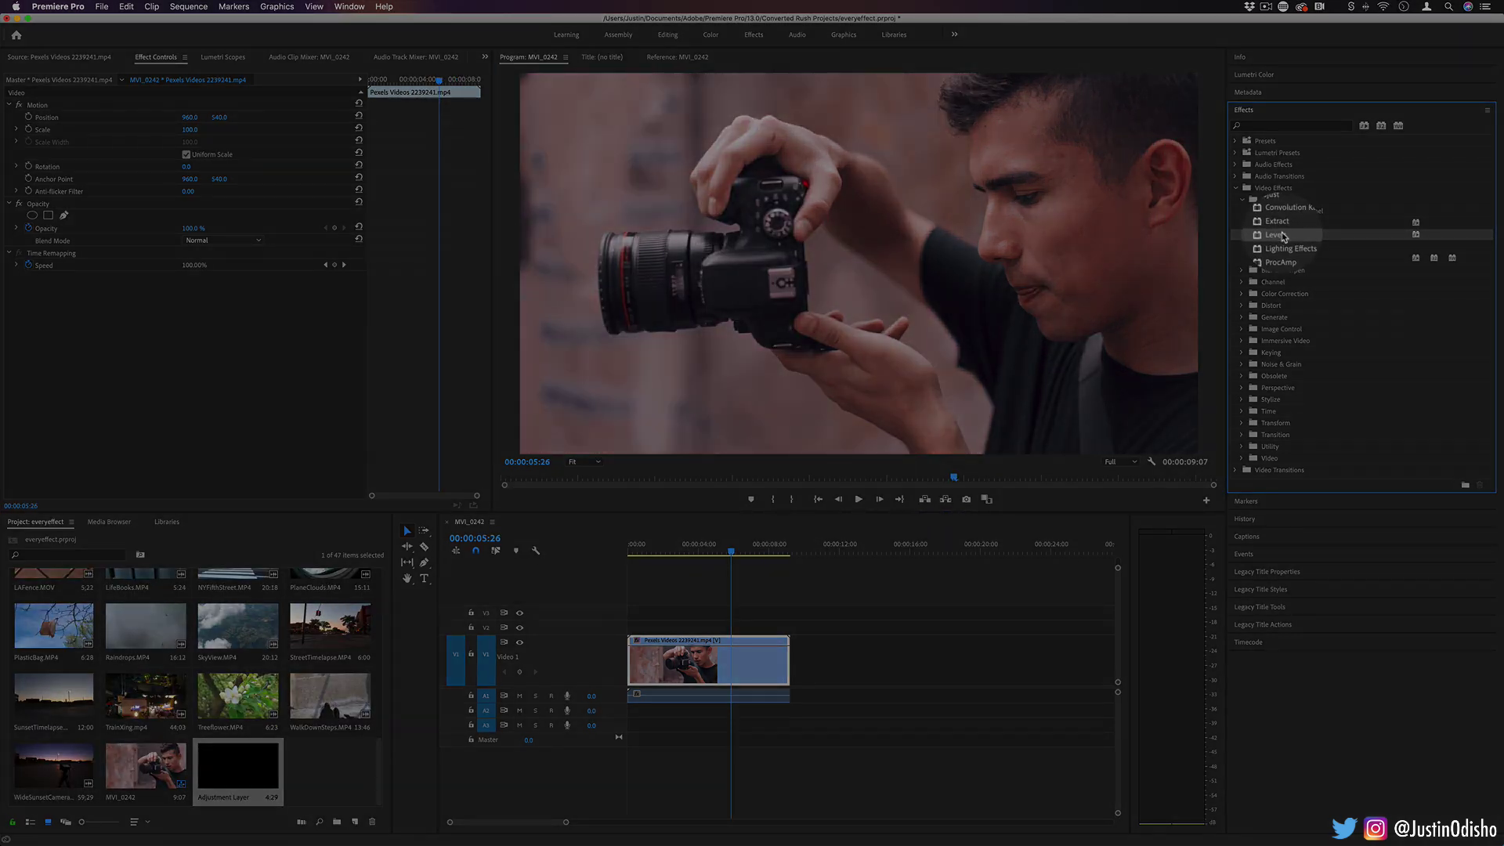
# Step: Apply the Levels effect to the photographer clip
pyautogui.moveTo(1277, 235); pyautogui.dragTo(731, 658)
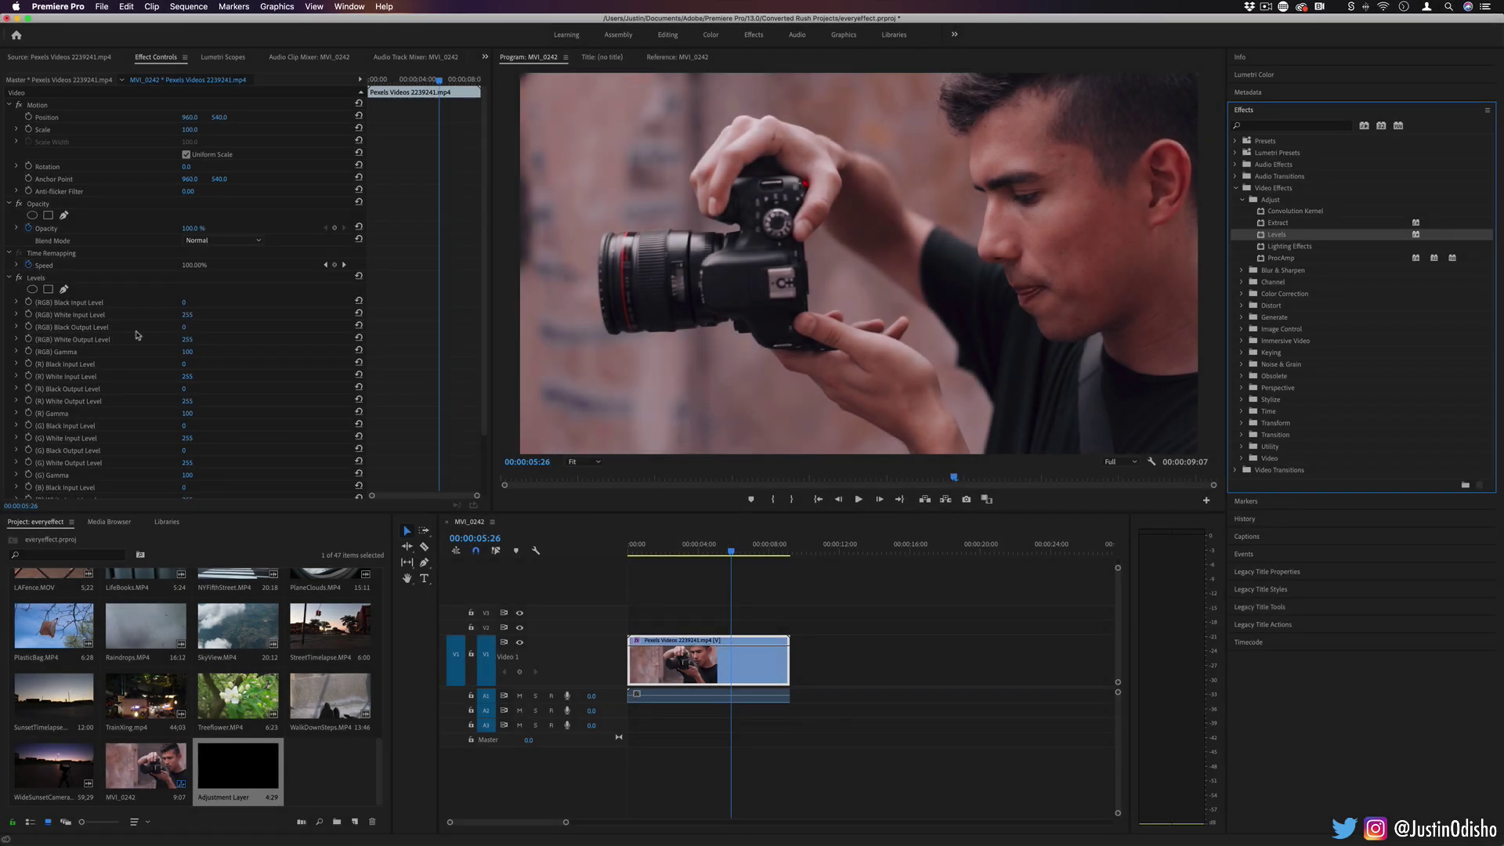
# Step: Recolour the clip with Levels: RGB White Input 163, RGB Gamma 91, red Black Input 255, green Black Input 41 and blue White Input 239
pyautogui.scroll(-3, 137, 334)
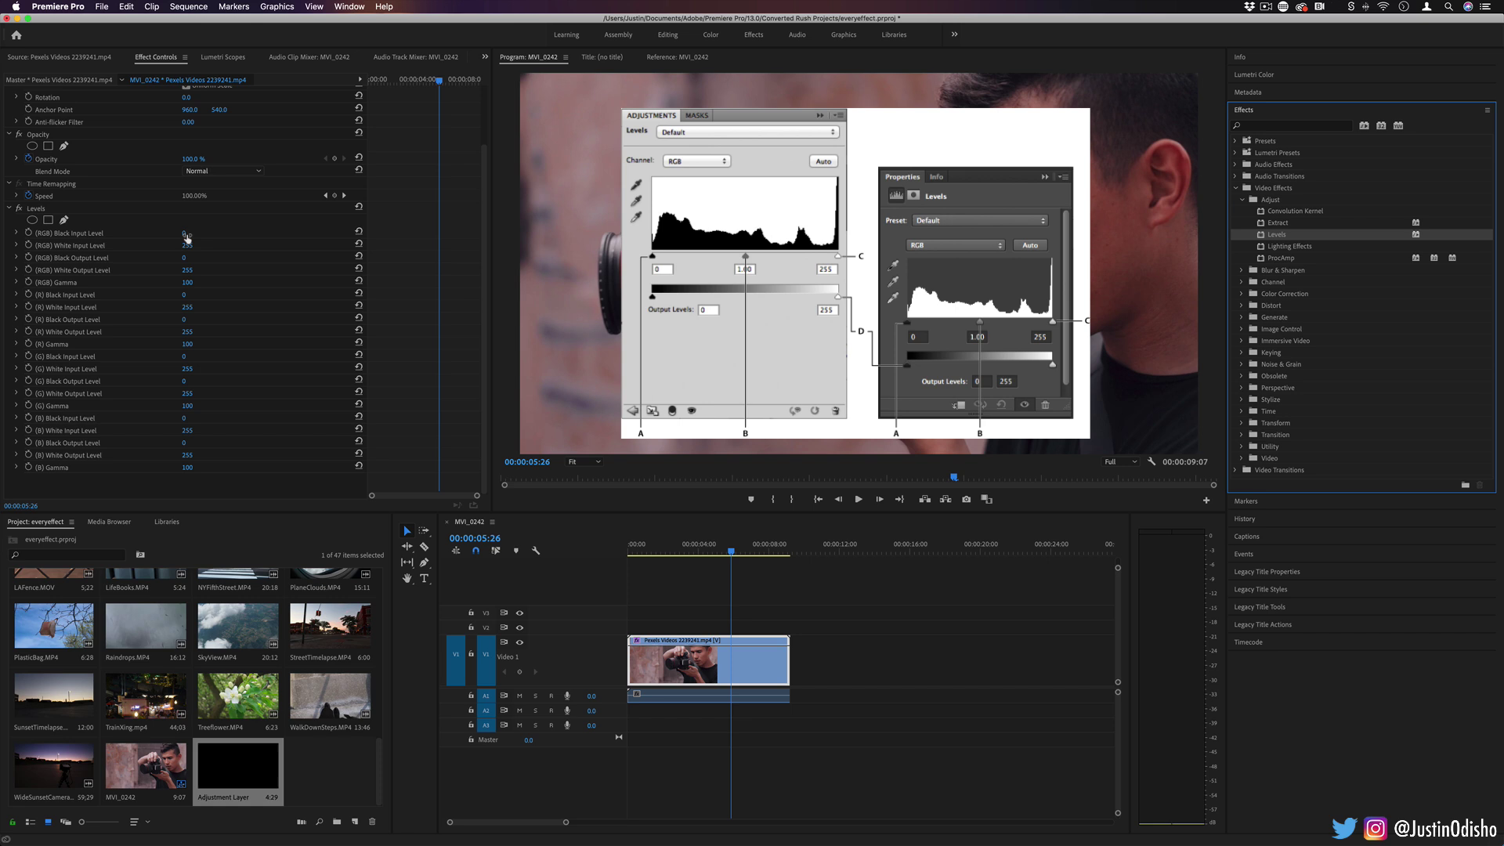
pyautogui.click(185, 238)
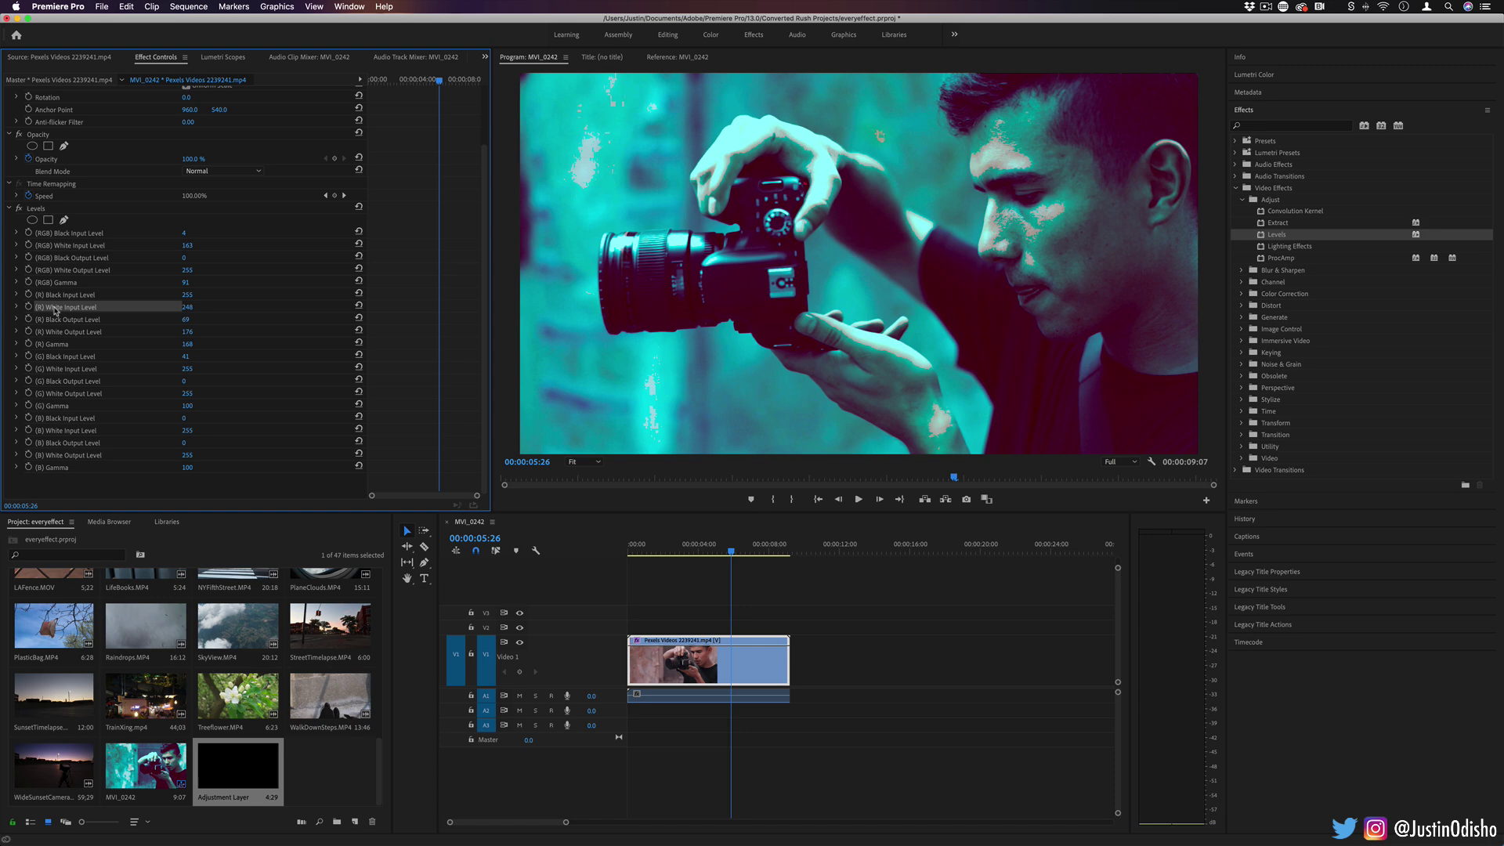
pyautogui.click(69, 384)
pyautogui.click(84, 431)
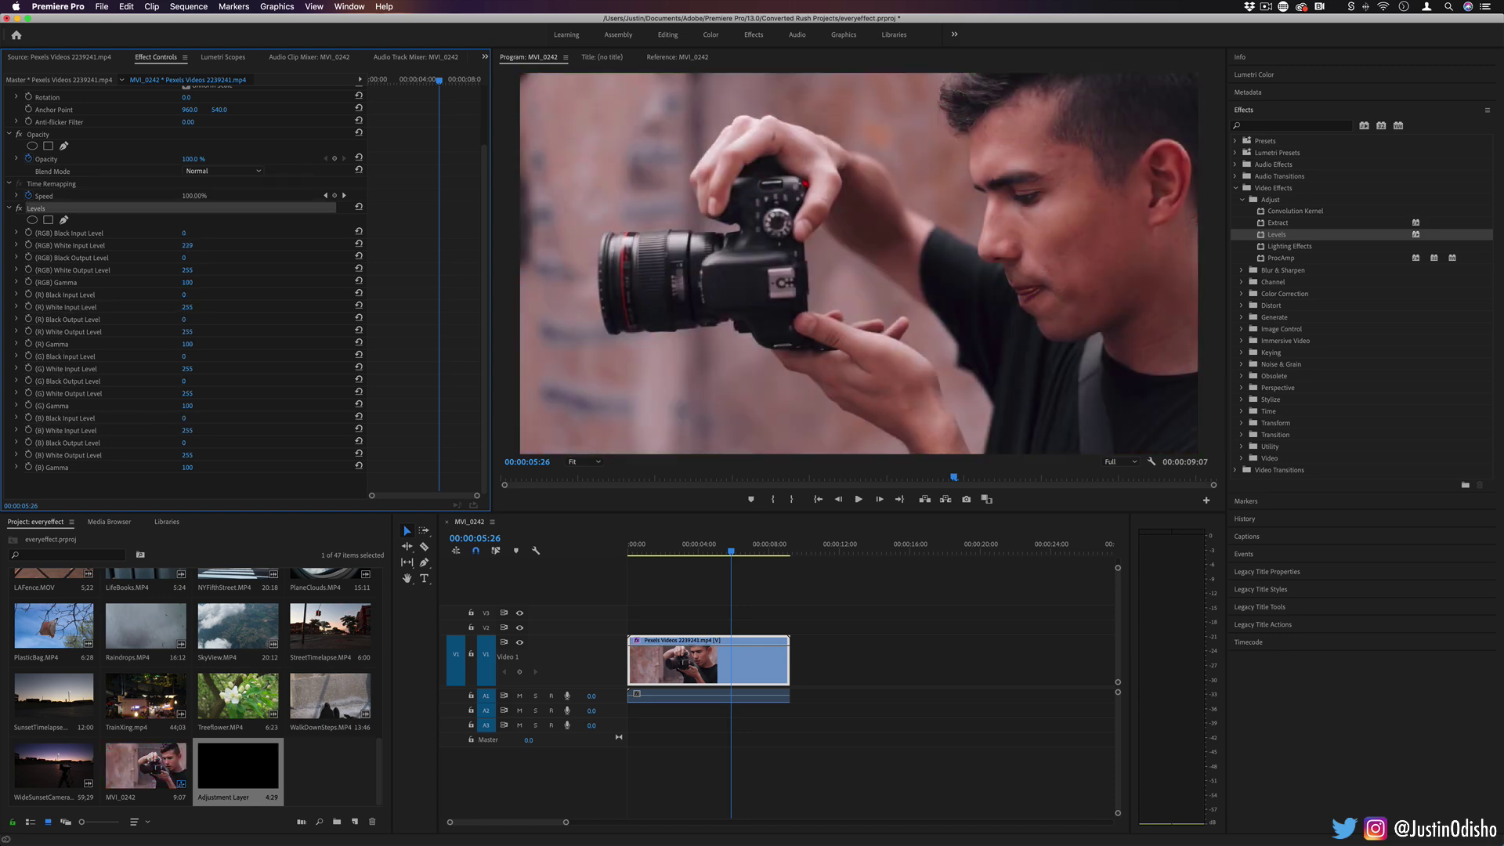
pyautogui.moveTo(203, 245); pyautogui.dragTo(198, 245)
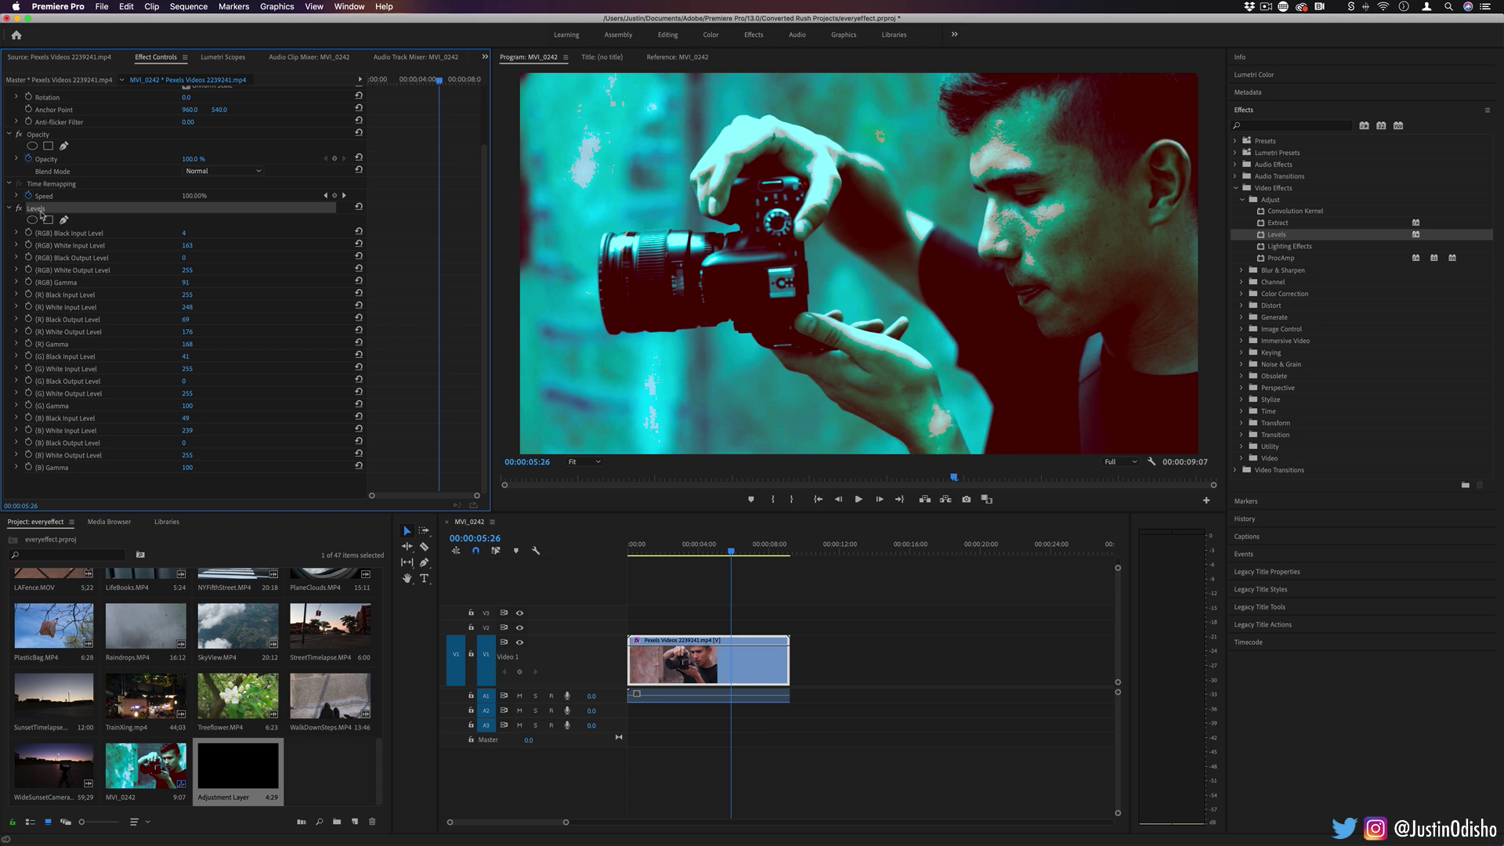
# Step: Remove the Levels effect from the photographer clip and apply Lighting Effects to it
pyautogui.press('BackSpace')
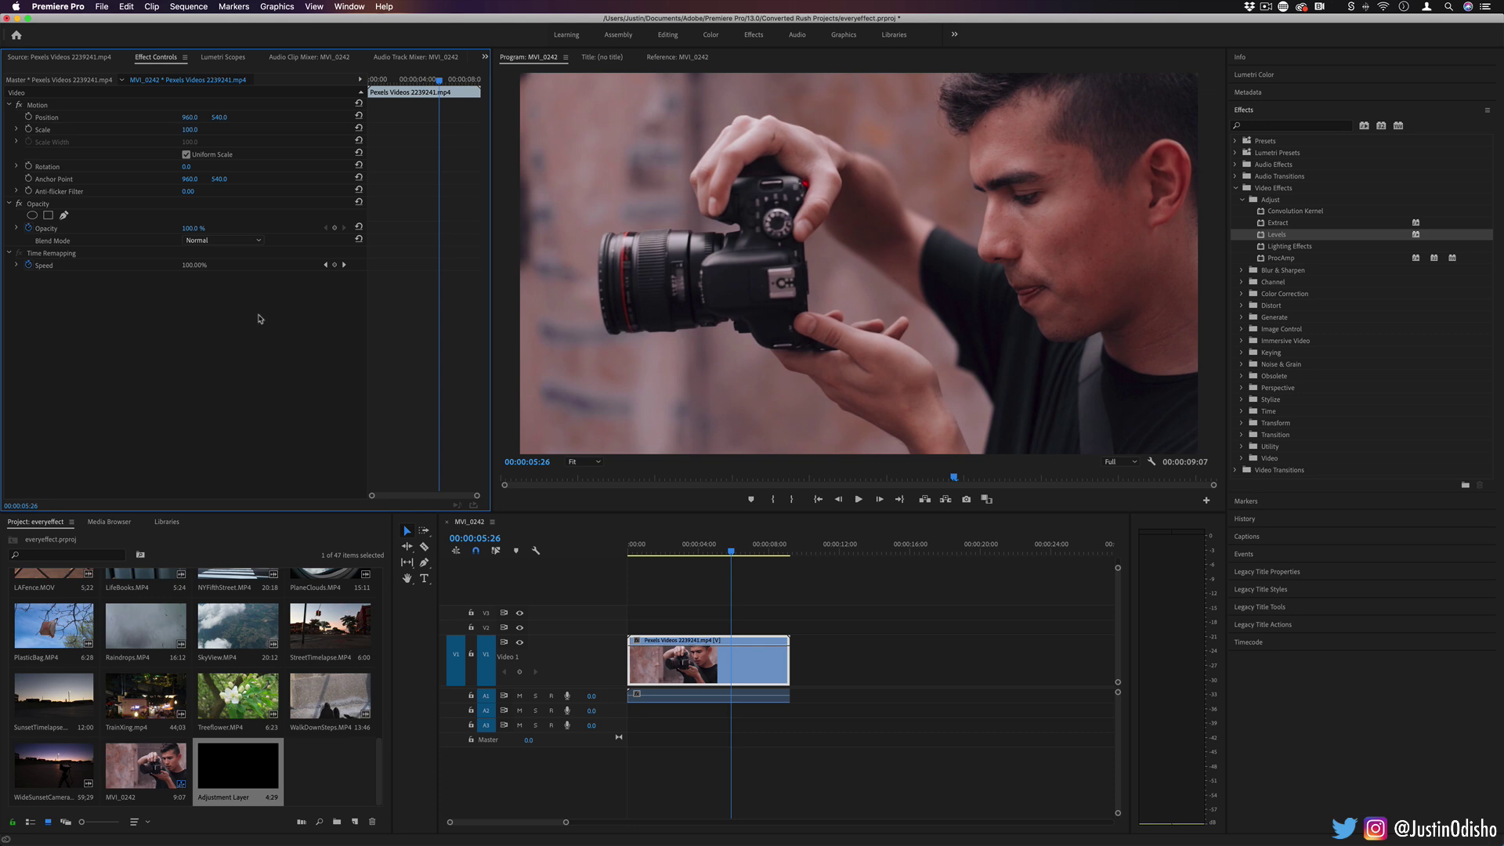
pyautogui.click(1061, 659)
pyautogui.moveTo(1289, 246); pyautogui.dragTo(719, 658)
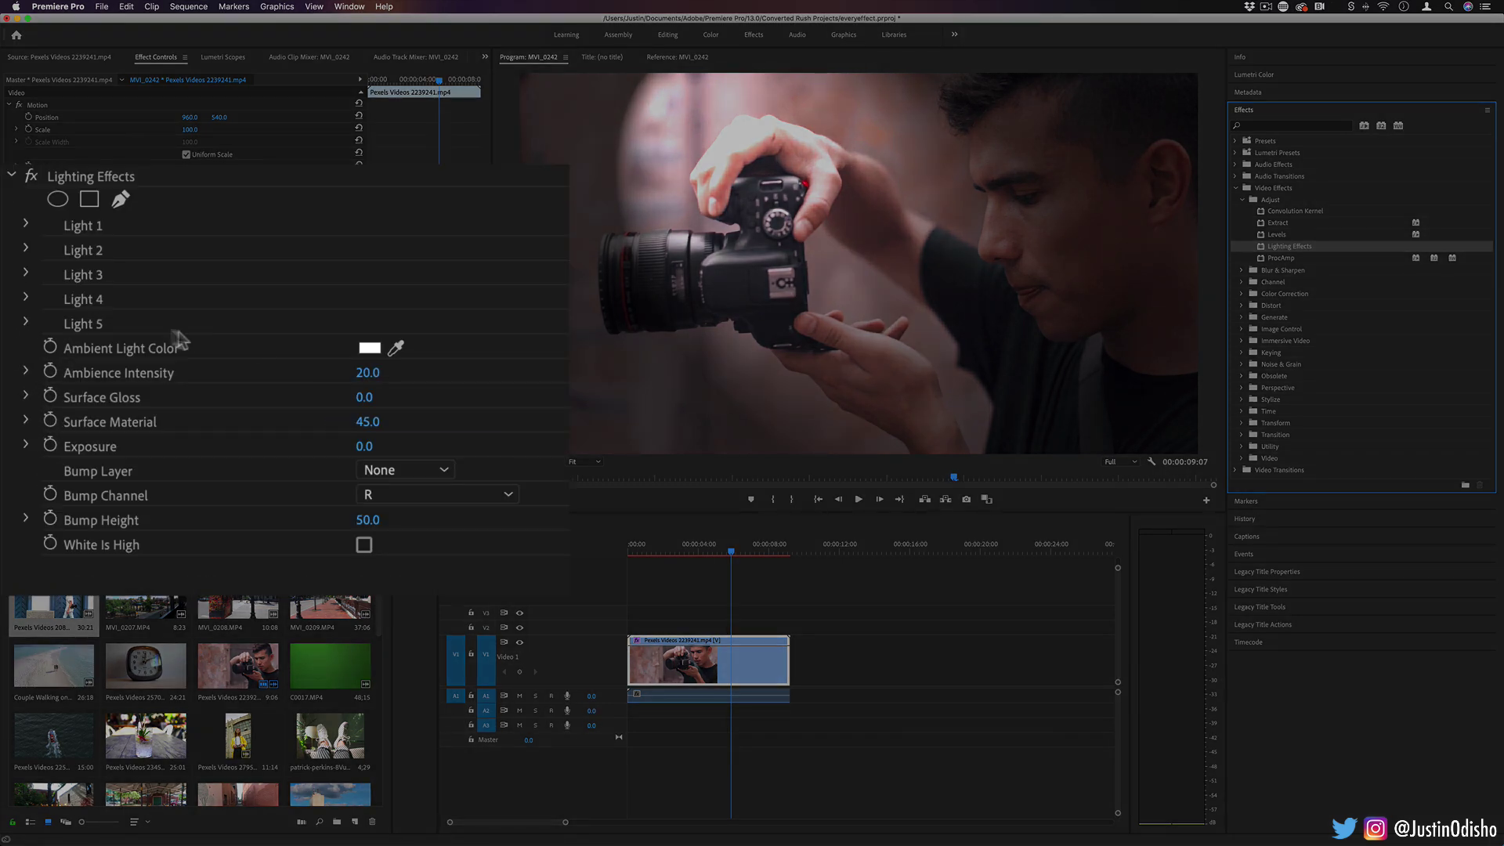
# Step: Set Light 1 to Omni with Center 740, 540, Major Radius 23 and Intensity 39, and colour it red
pyautogui.click(26, 225)
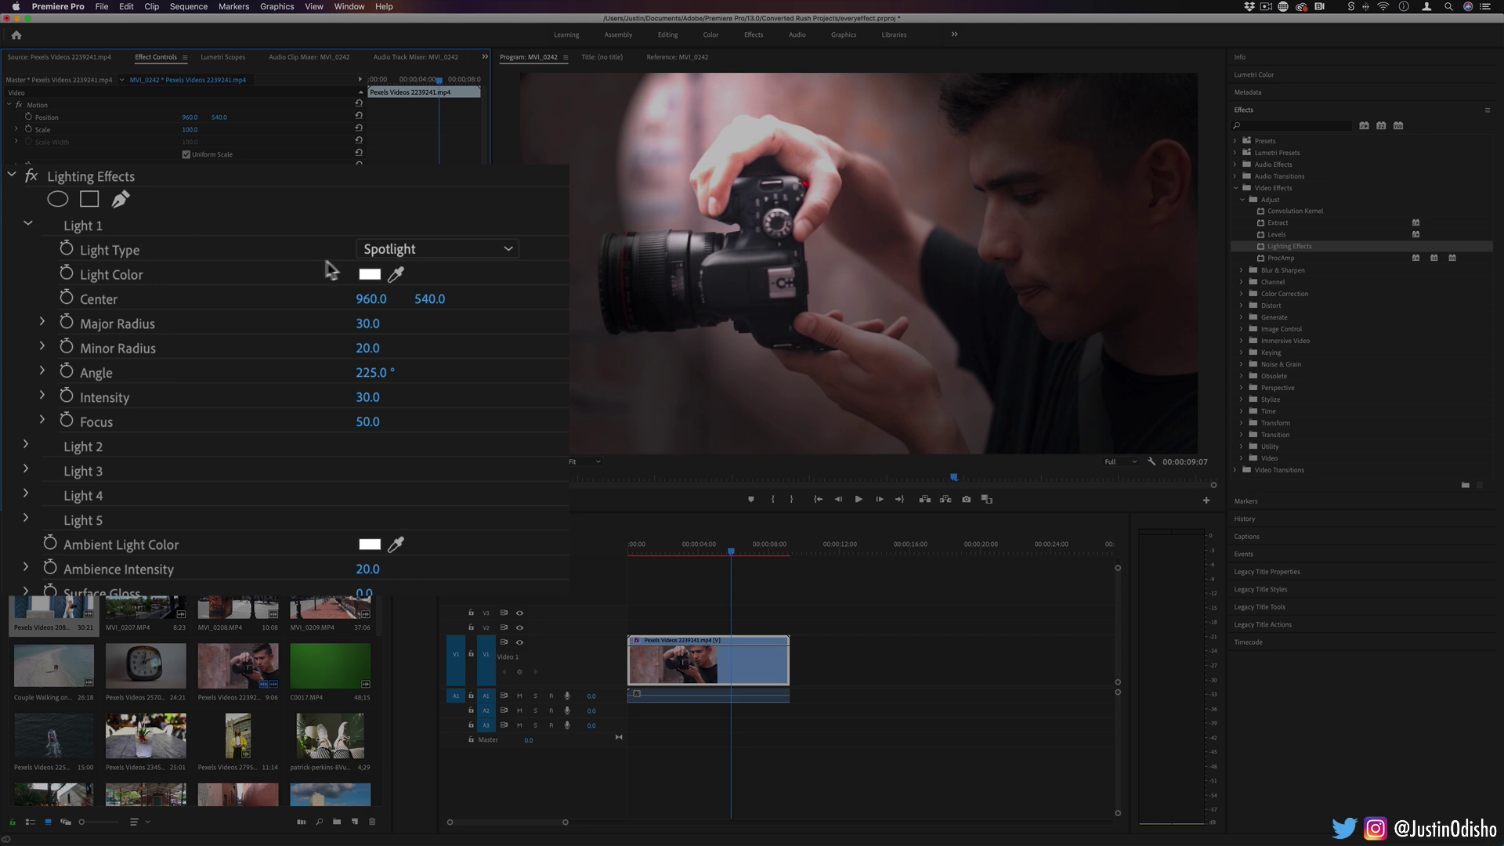
pyautogui.click(422, 249)
pyautogui.click(429, 297)
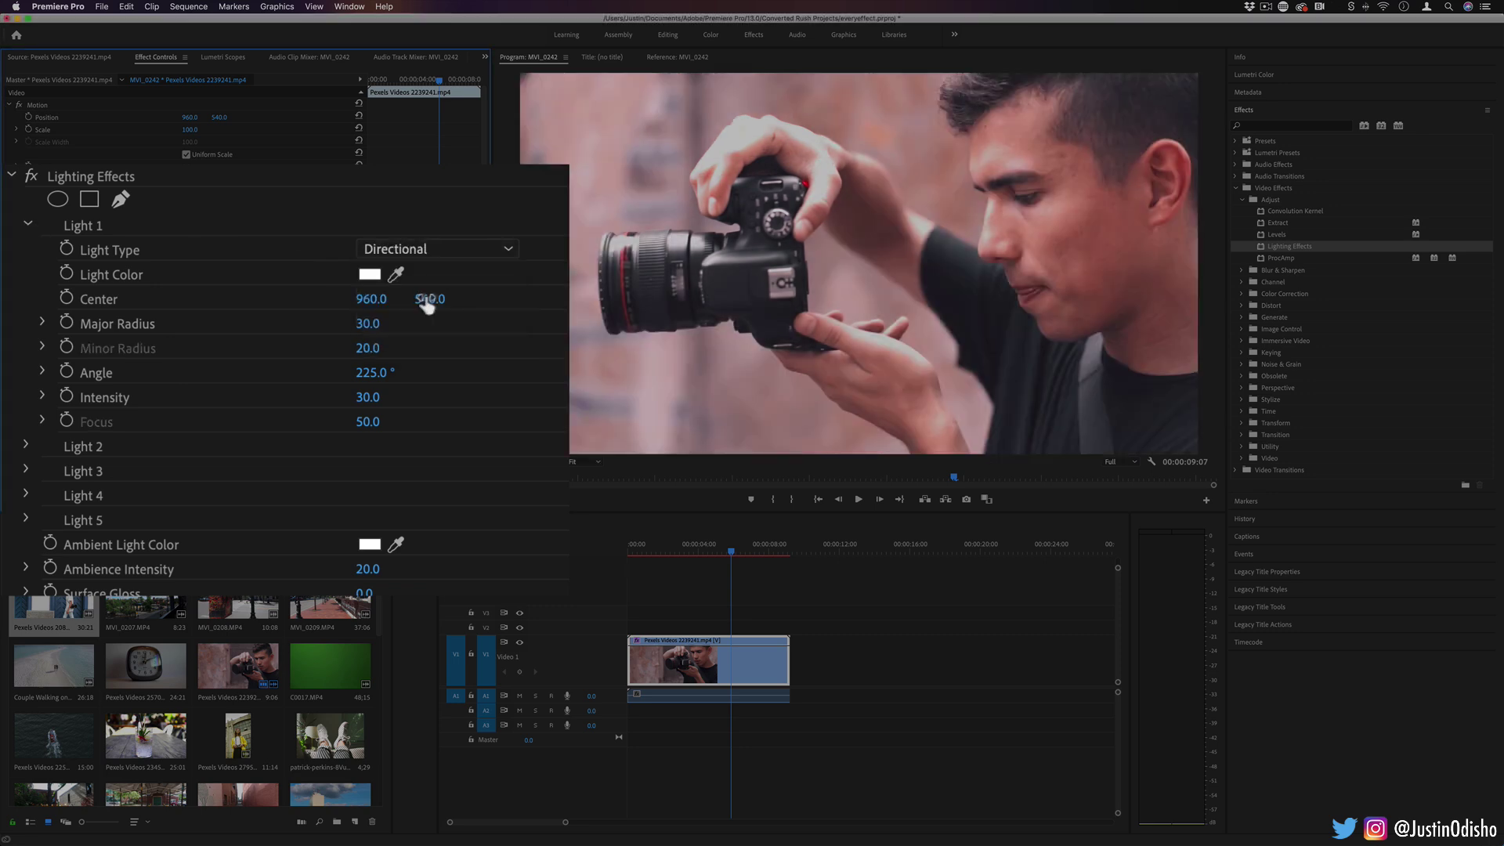
pyautogui.click(461, 253)
pyautogui.click(438, 321)
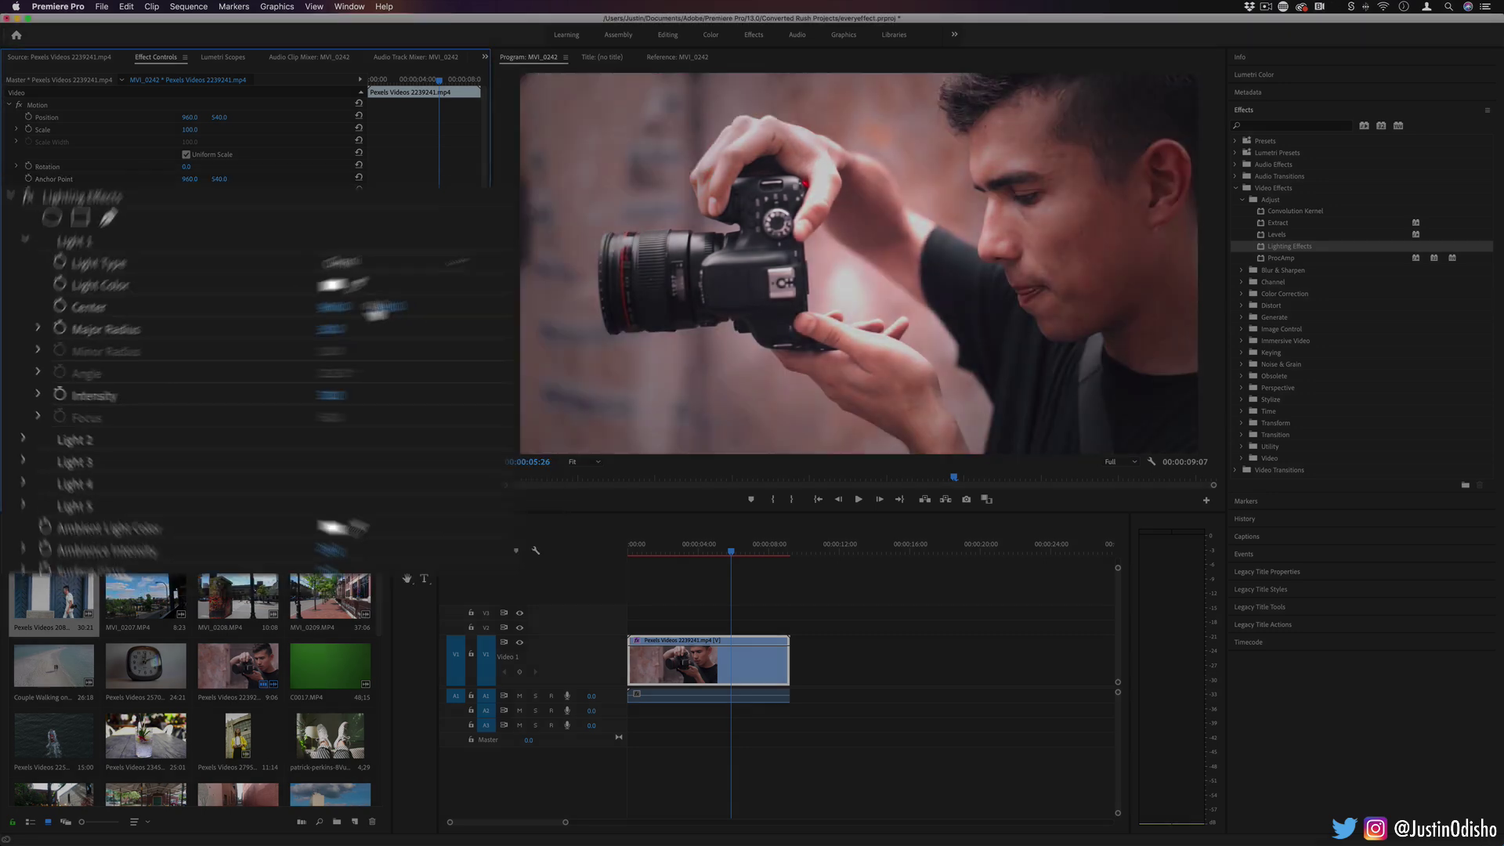
pyautogui.moveTo(188, 388); pyautogui.dragTo(191, 388)
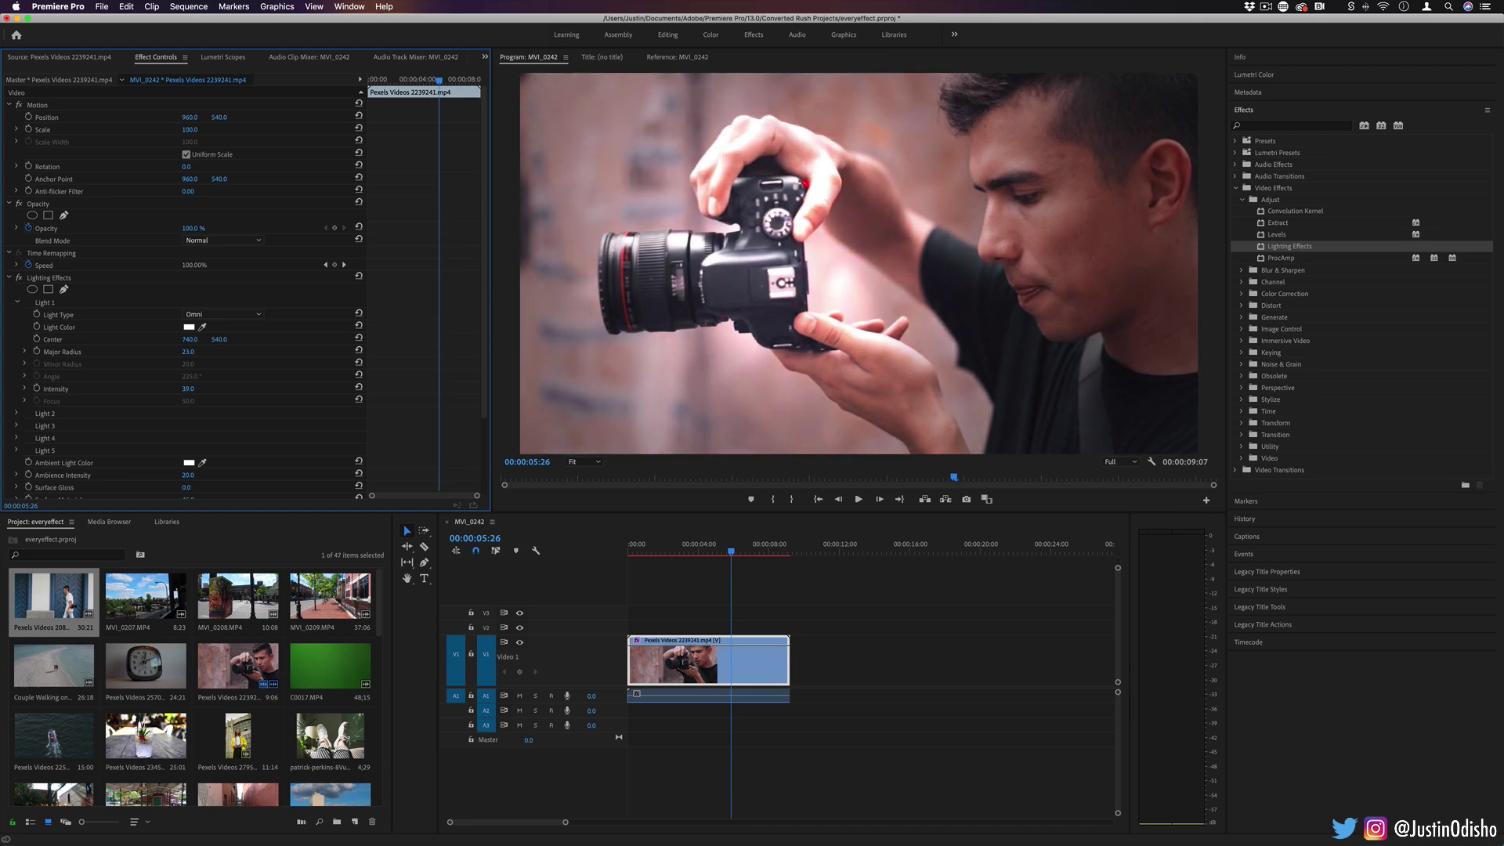
pyautogui.click(188, 327)
pyautogui.click(732, 288)
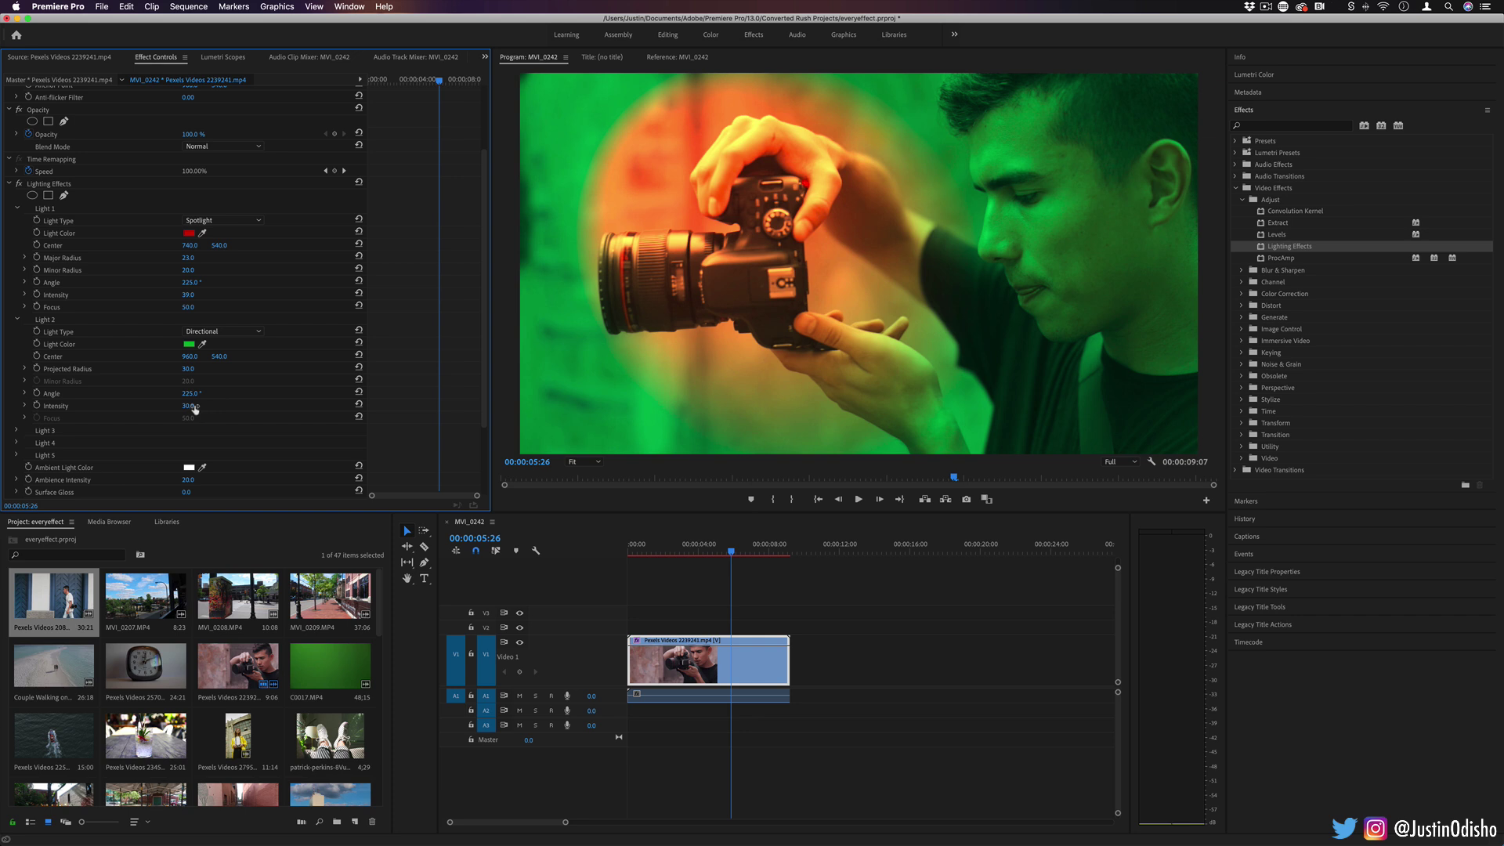
# Step: Set Light 2's Angle to 156°, change its type to Spotlight and move its center lower in the frame
pyautogui.moveTo(191, 393); pyautogui.dragTo(187, 393)
pyautogui.click(224, 332)
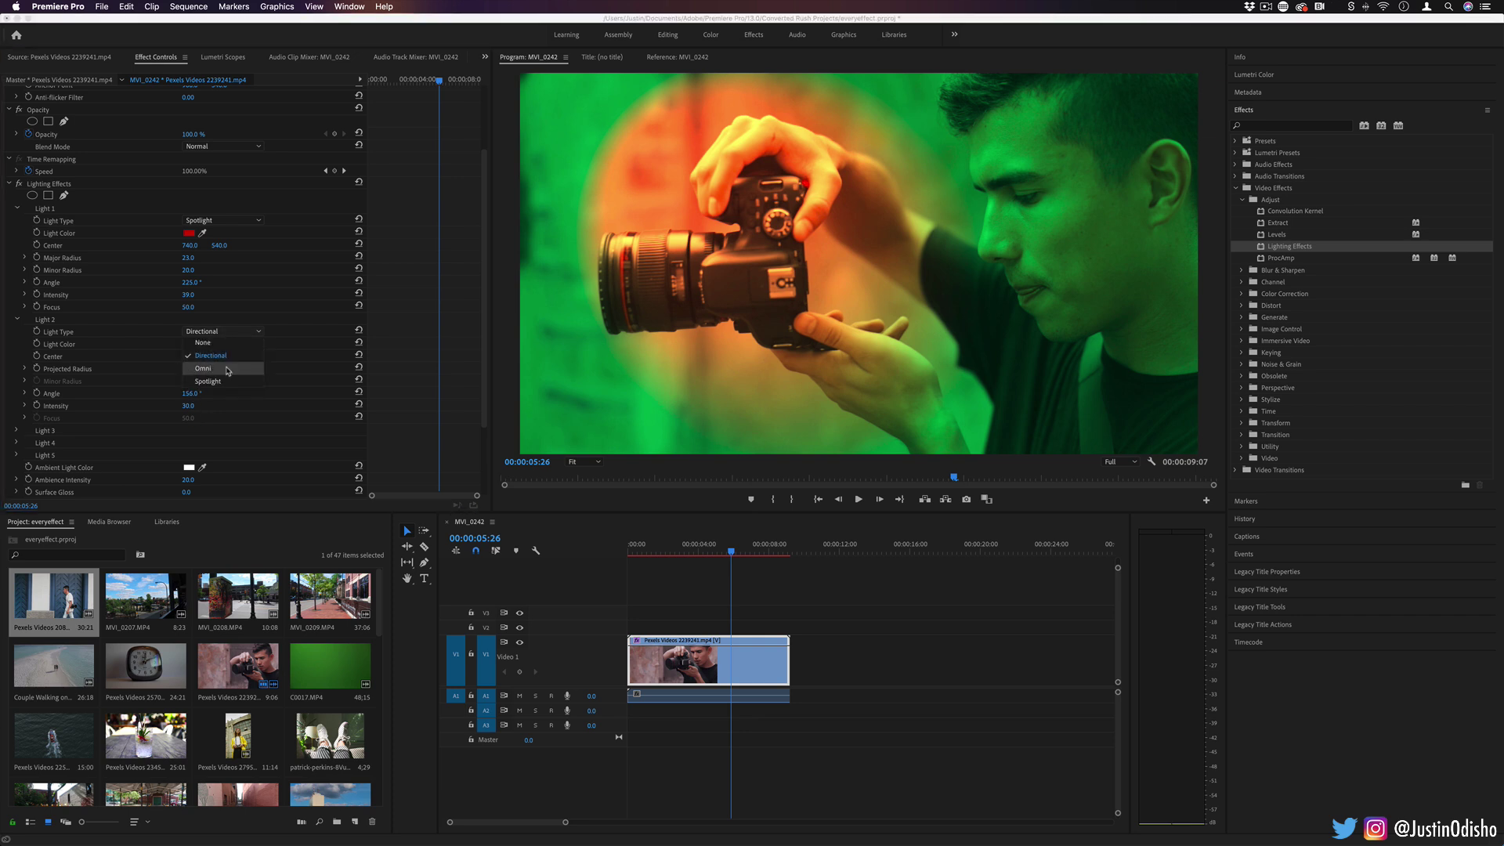
pyautogui.click(224, 359)
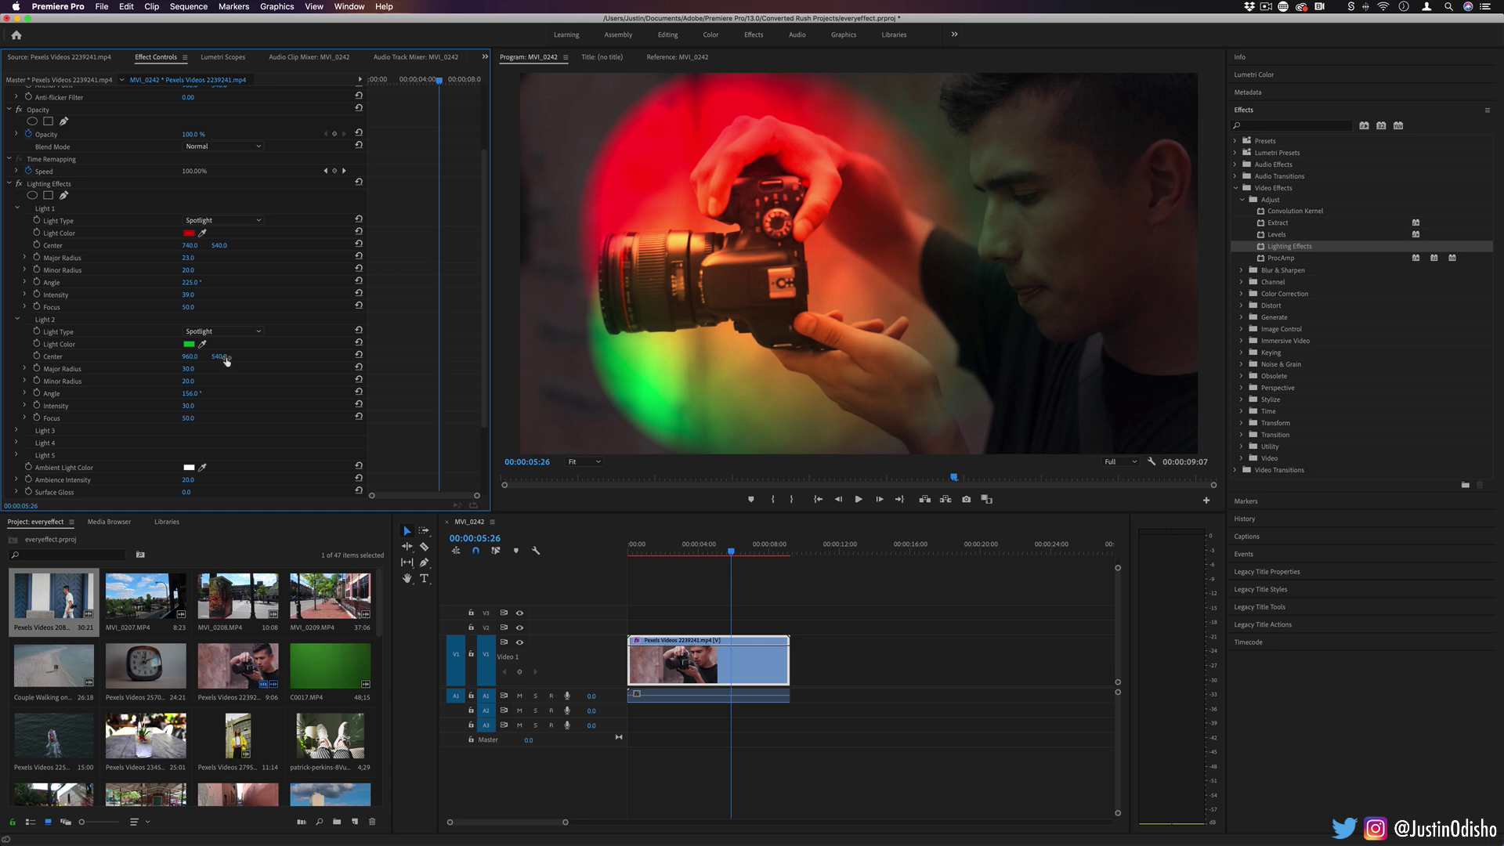
pyautogui.moveTo(221, 356); pyautogui.dragTo(333, 356)
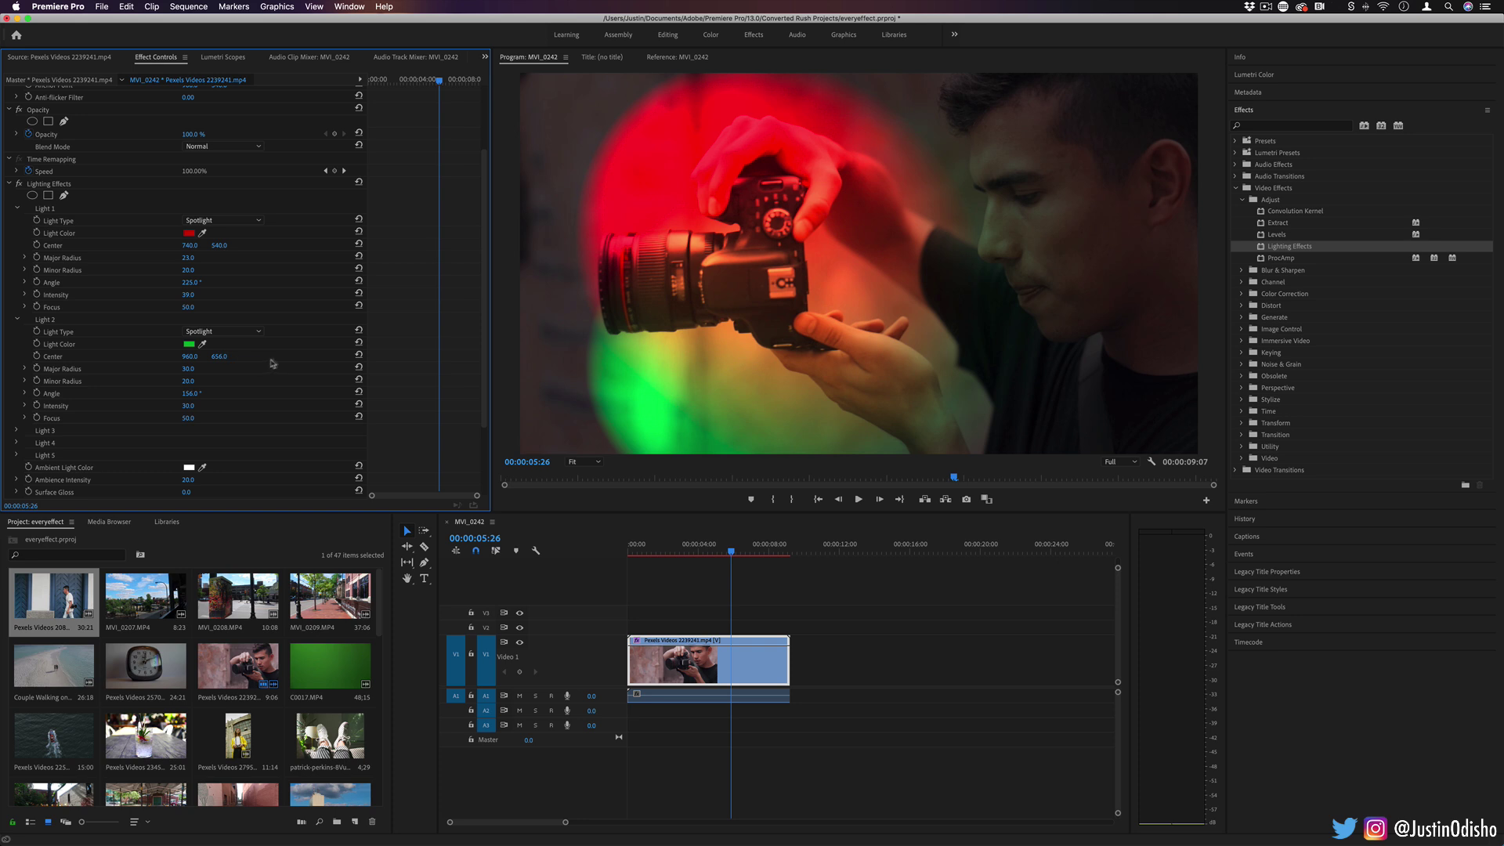
# Step: Set the Lighting Effects Ambience Intensity to 31 and Surface Gloss to 35
pyautogui.scroll(-3, 262, 439)
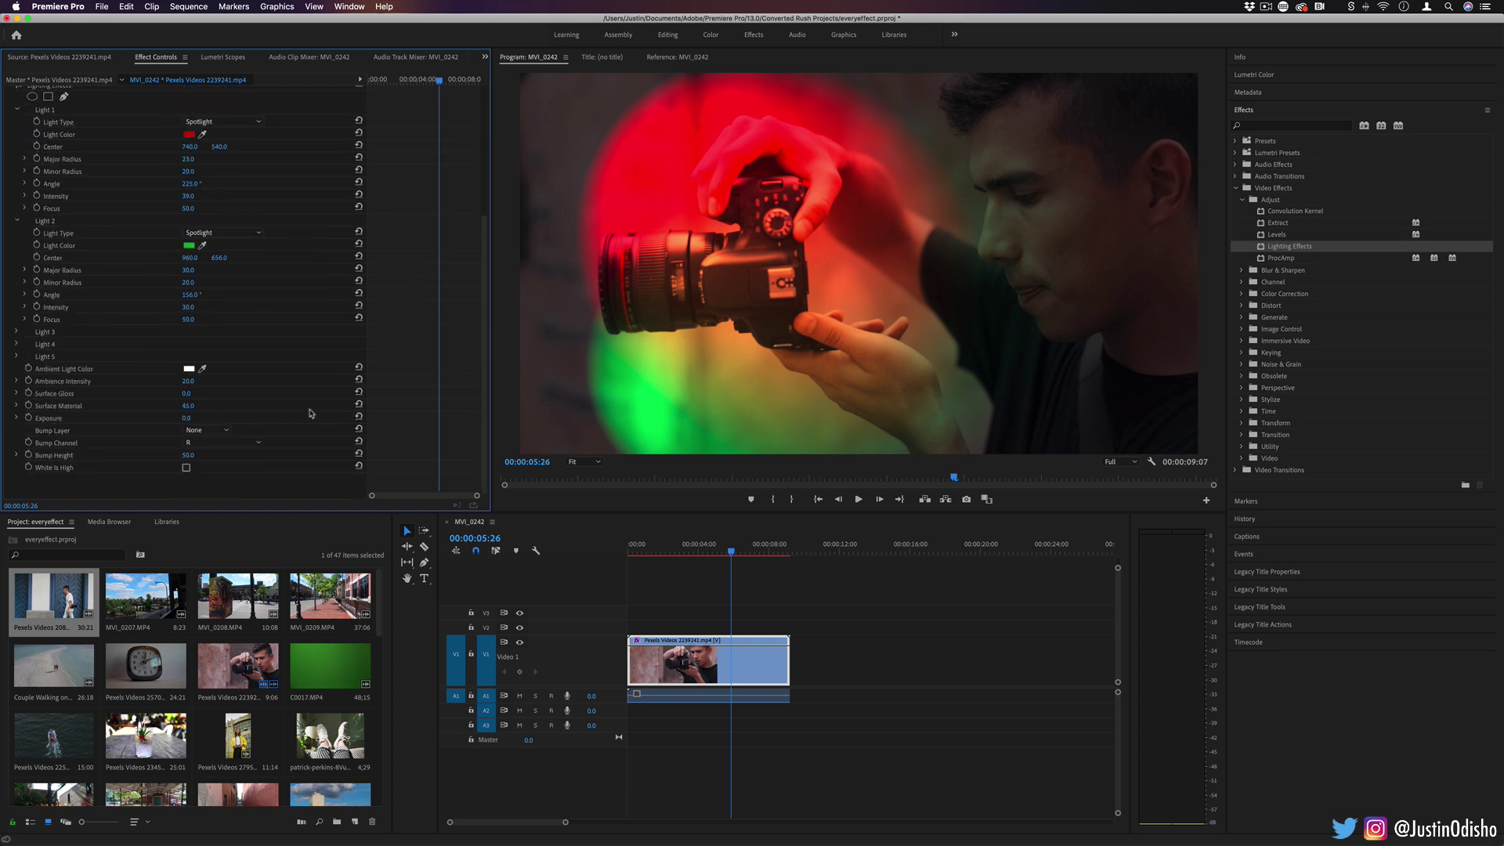
pyautogui.click(66, 381)
pyautogui.moveTo(187, 382); pyautogui.dragTo(224, 393)
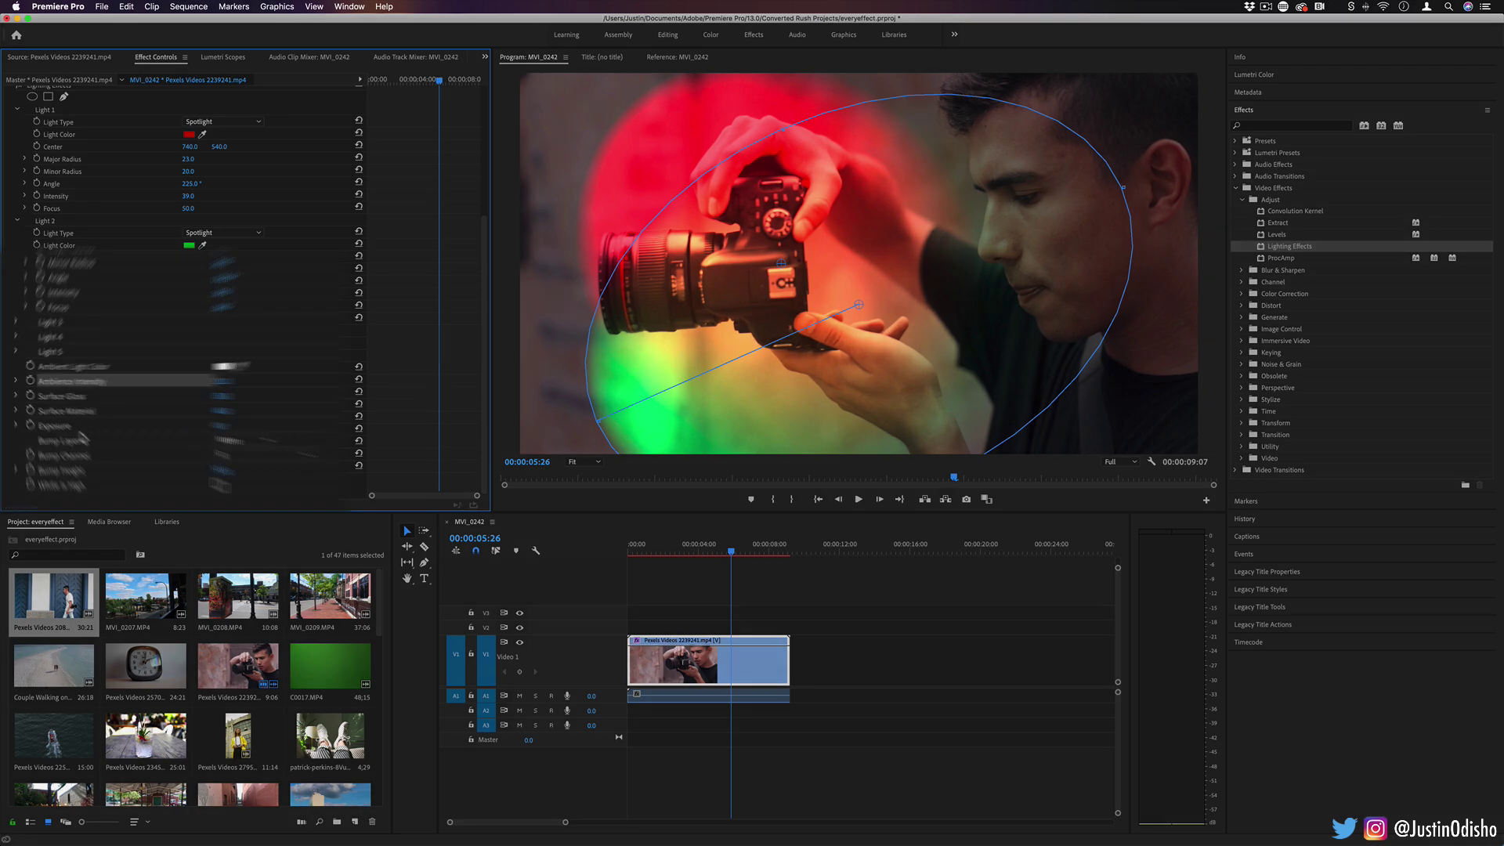
# Step: Place Pexels Videos 2345459 above the photographer clip as the lighting's bump layer, set its Opacity to 0% and preview the embossed texture
pyautogui.click(392, 479)
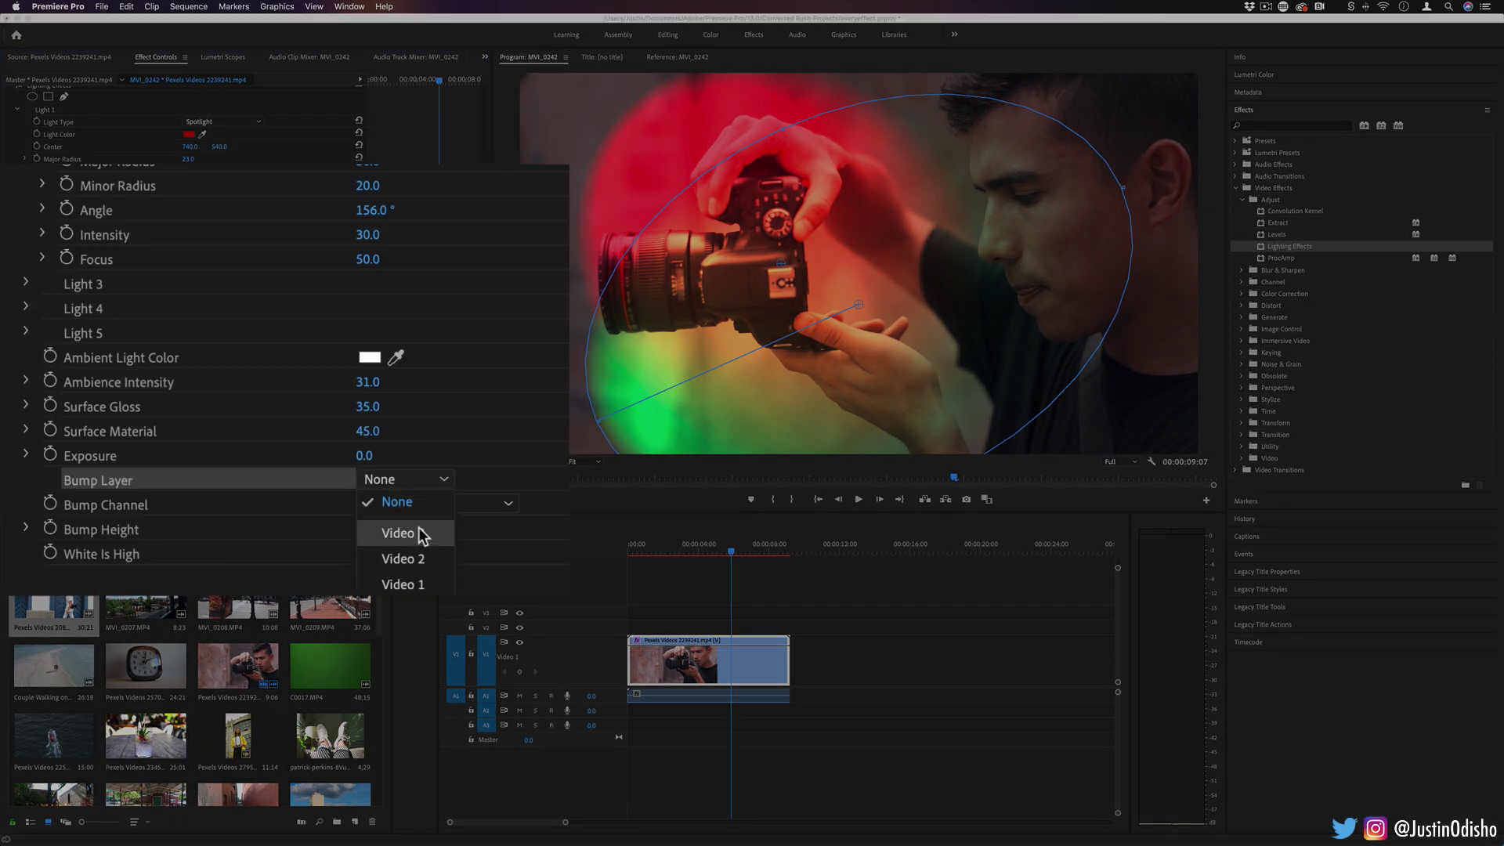
pyautogui.click(548, 419)
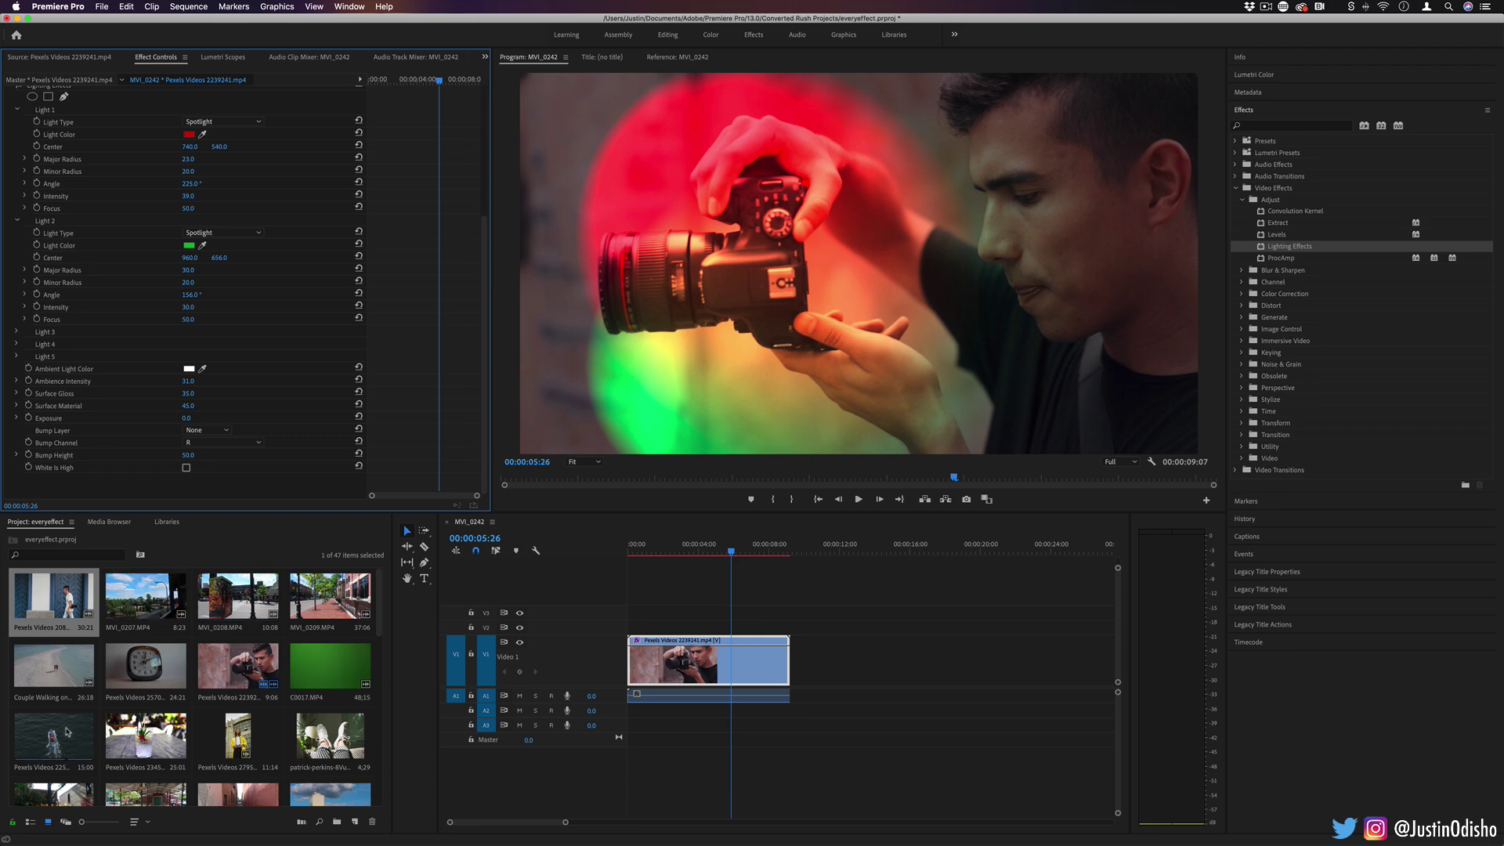
pyautogui.moveTo(68, 728); pyautogui.dragTo(539, 656)
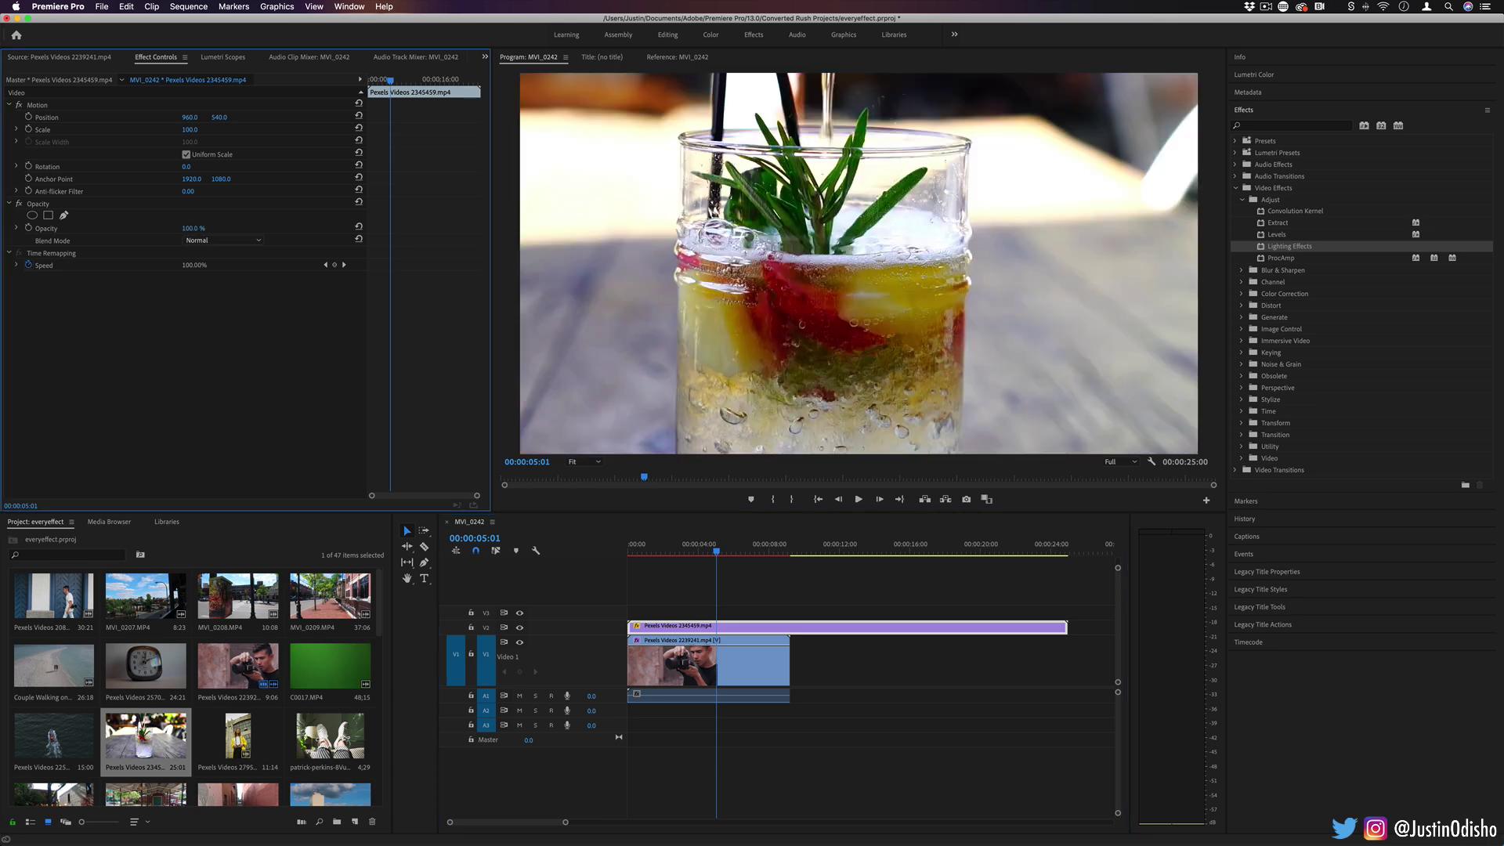
pyautogui.moveTo(193, 228); pyautogui.dragTo(114, 228)
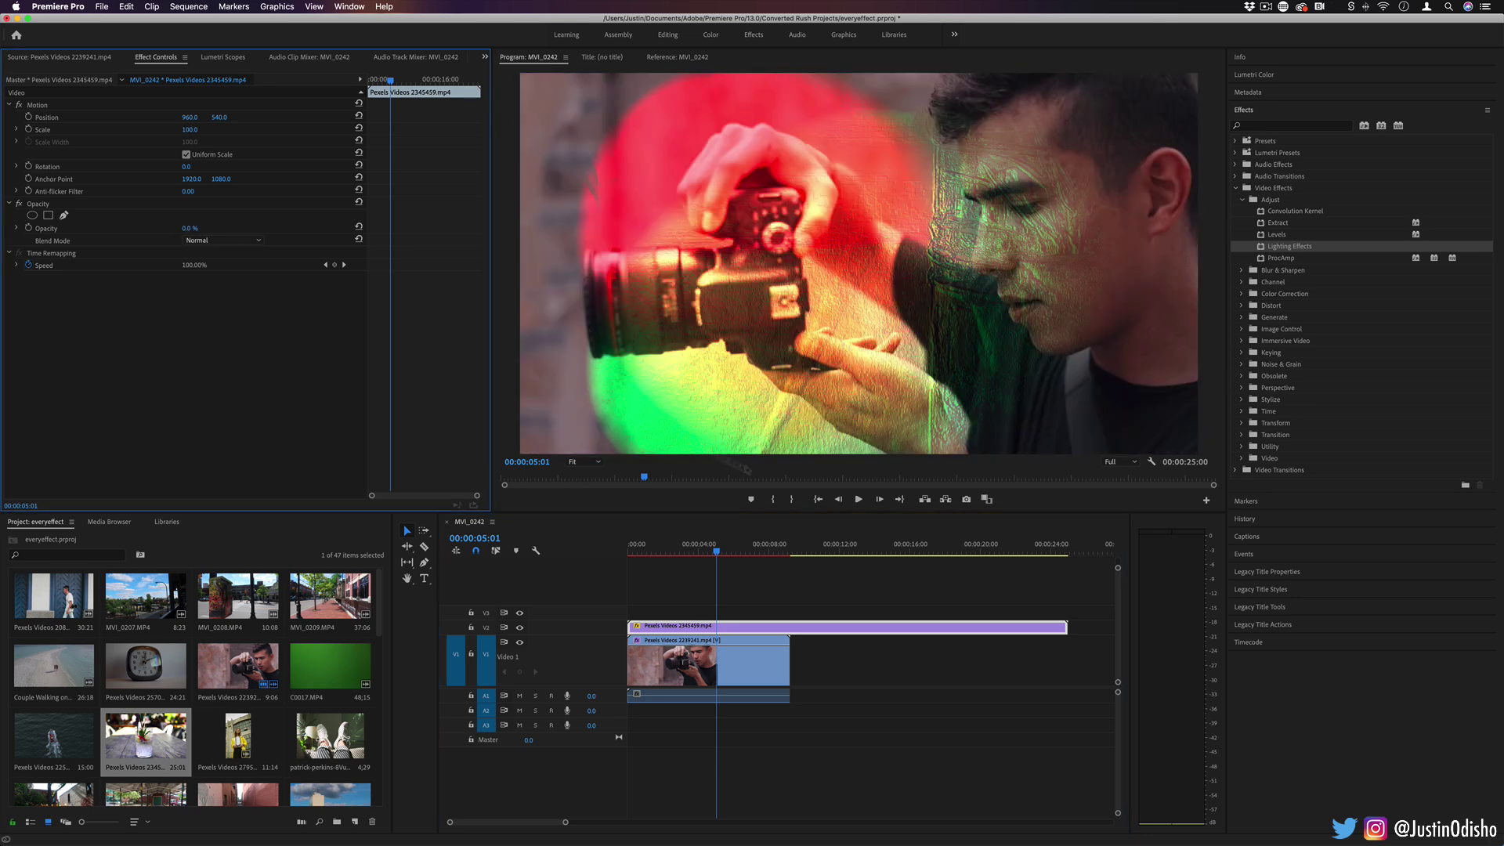
pyautogui.click(732, 548)
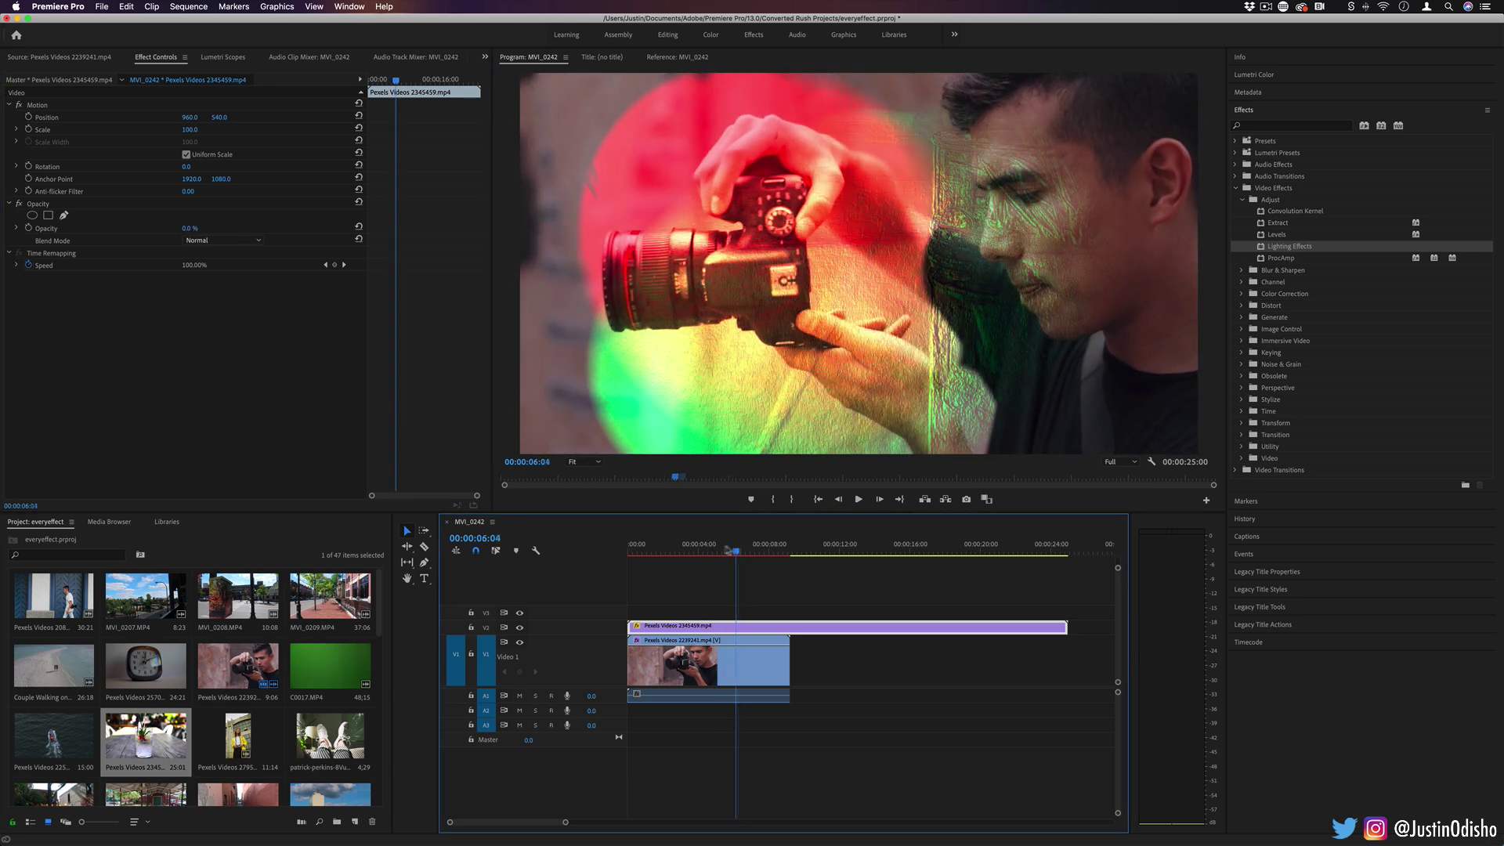
pyautogui.moveTo(729, 550)
pyautogui.mouseDown()
pyautogui.moveTo(679, 549)
pyautogui.moveTo(718, 548)
pyautogui.mouseUp()
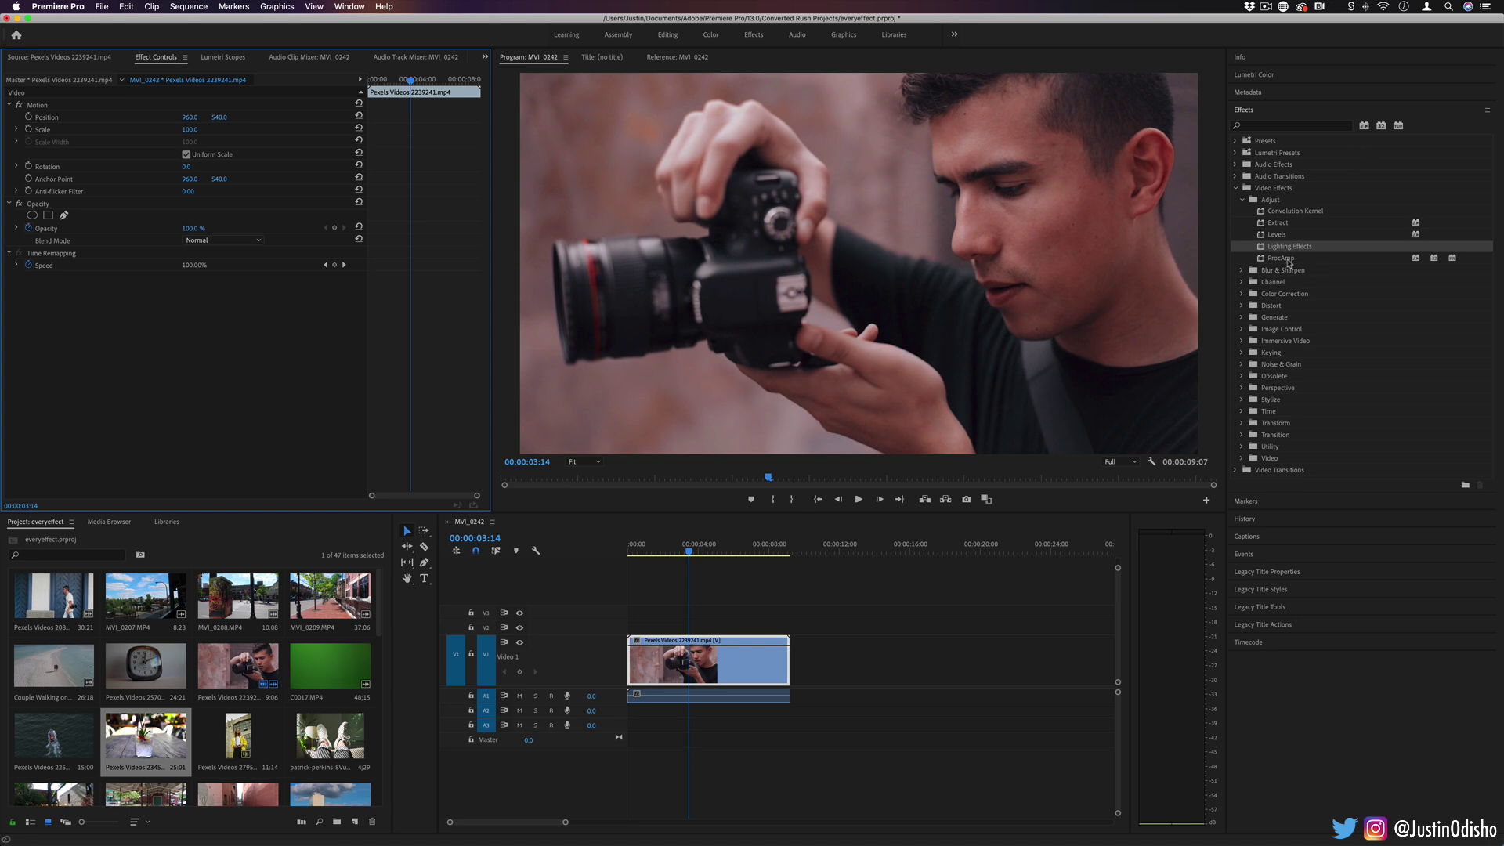
# Step: Apply ProcAmp to the photographer clip, try Contrast 133 and Saturation 79 with a strong Hue shift, and remove the effect
pyautogui.click(1288, 259)
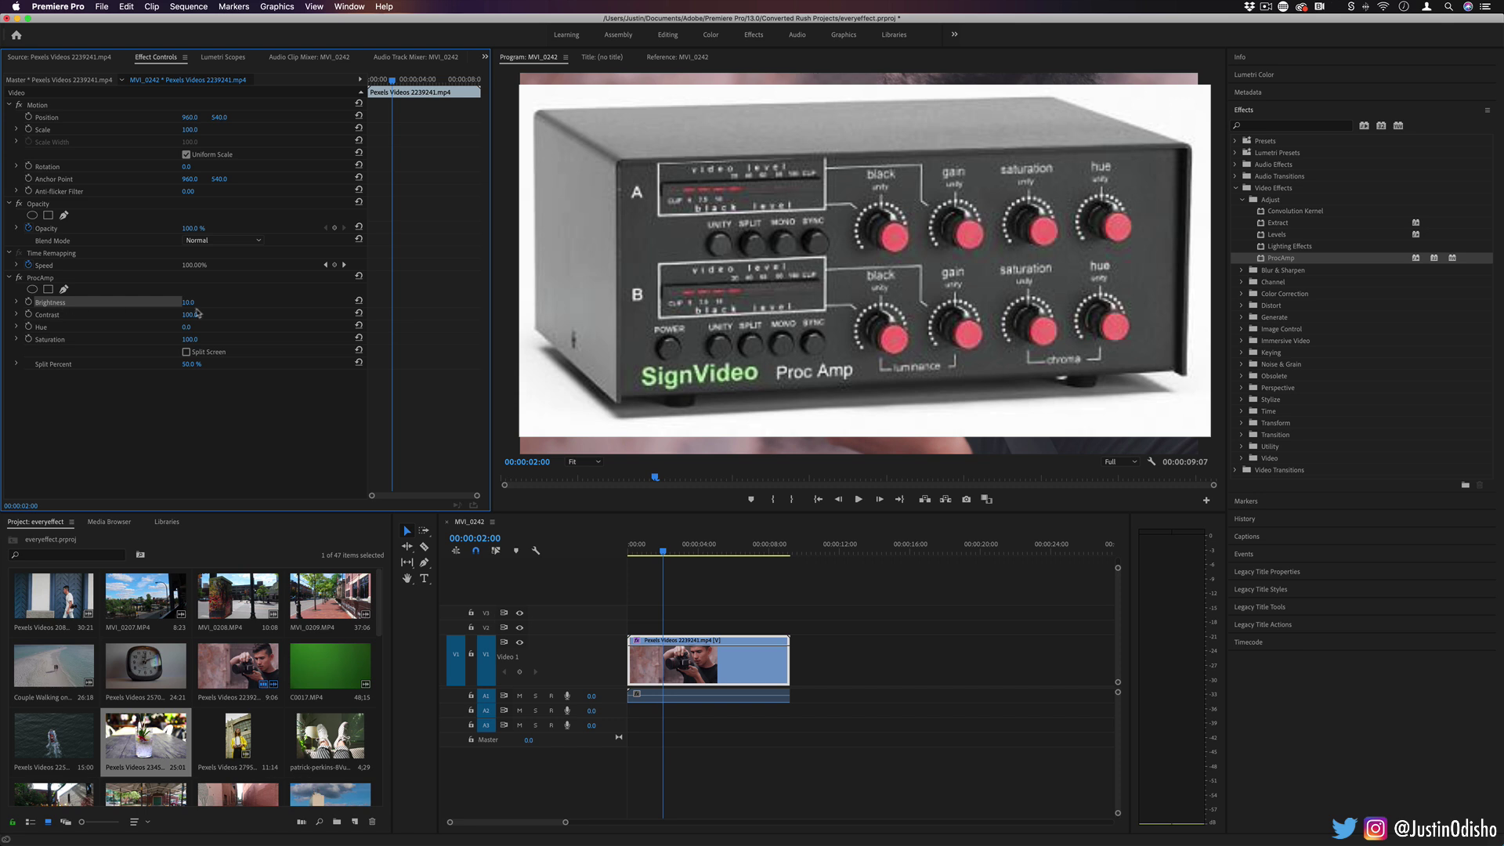
pyautogui.moveTo(188, 303); pyautogui.dragTo(204, 314)
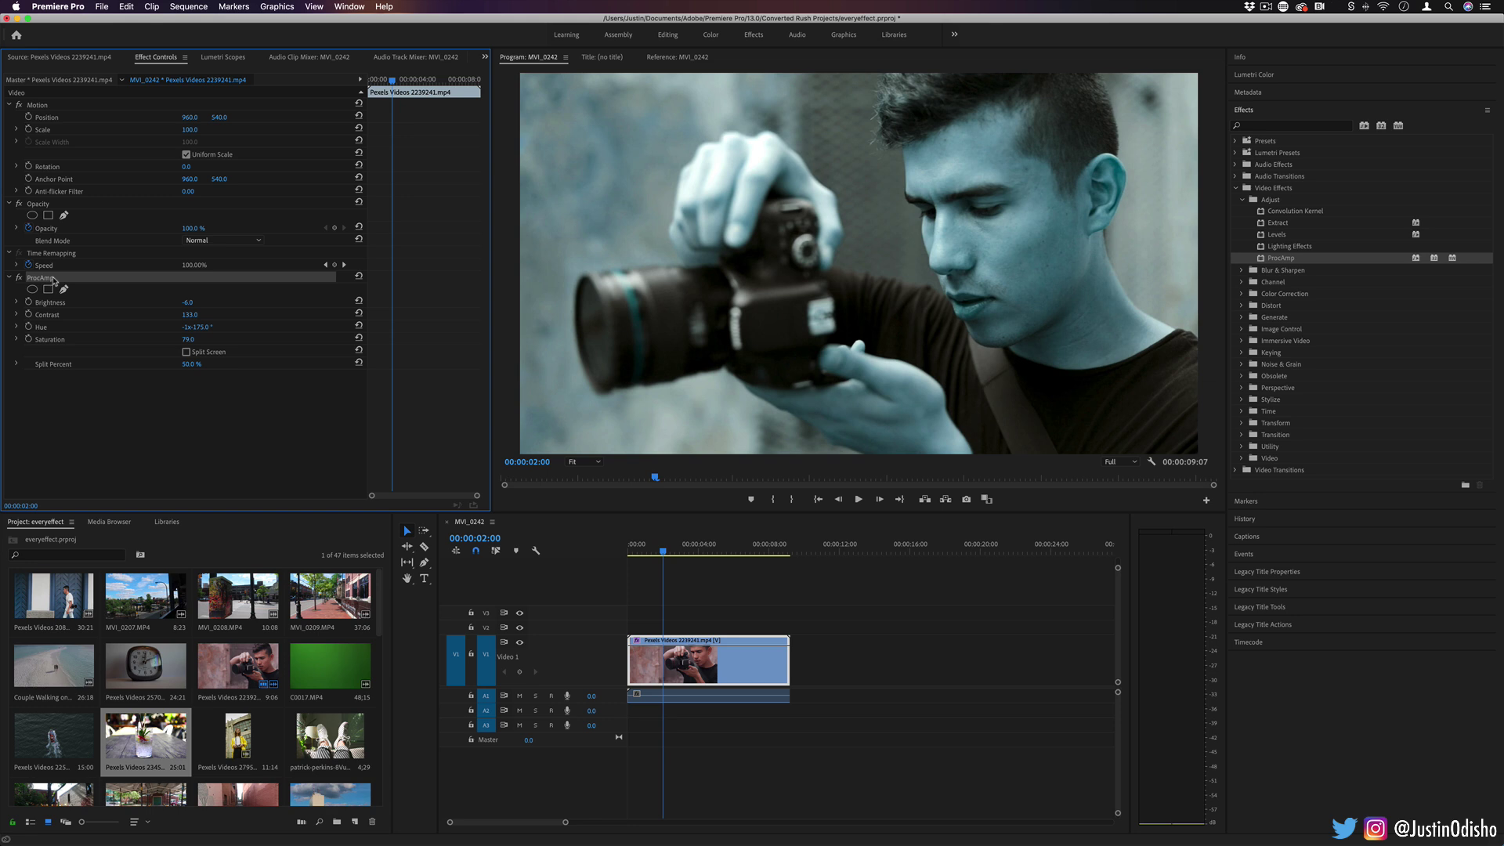
pyautogui.press('Delete')
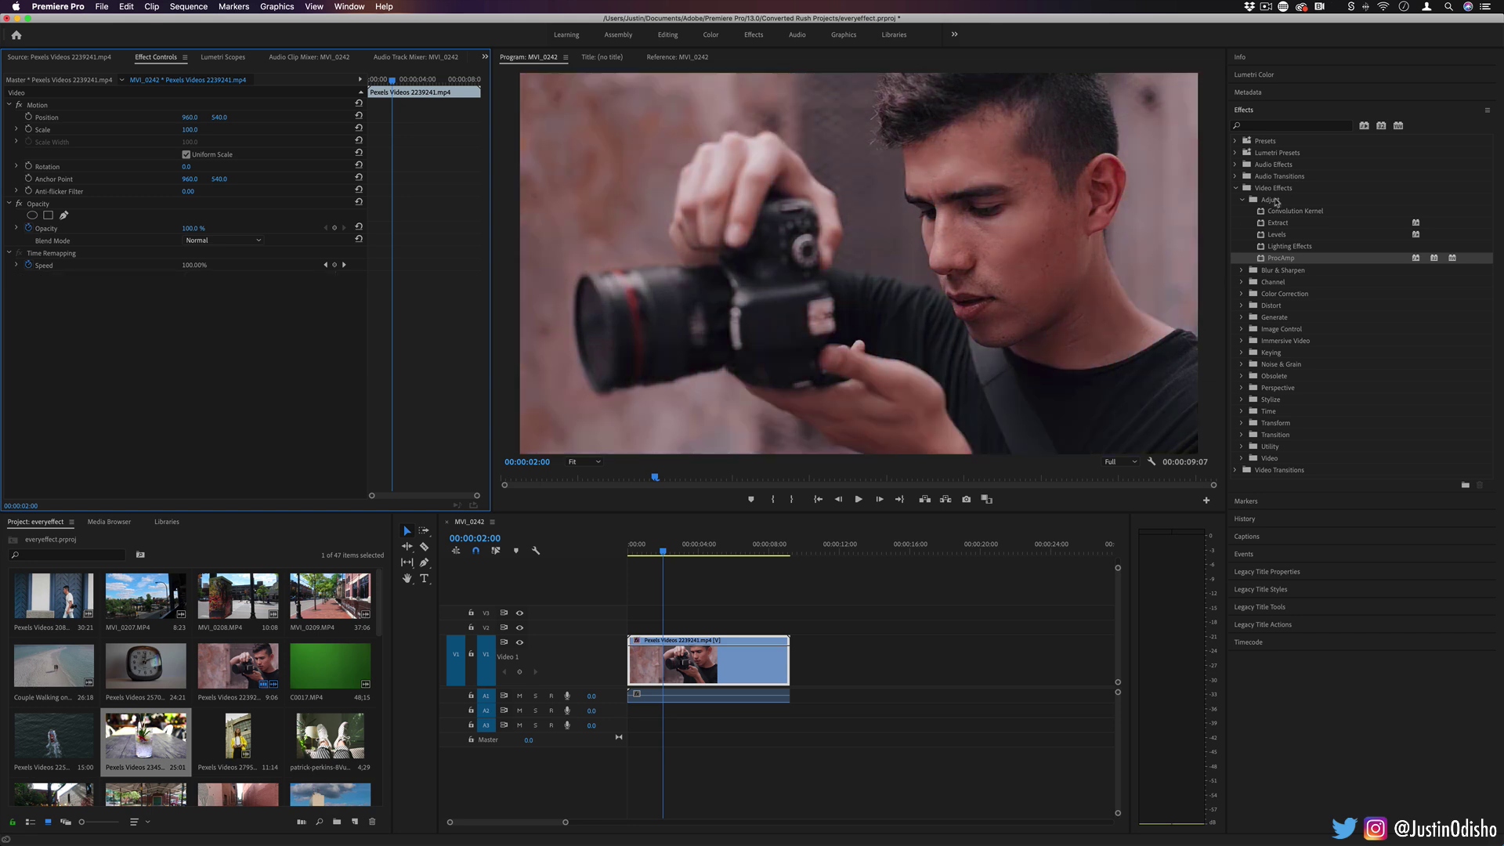
# Step: Collapse the Adjust effects folder, expand Blur & Sharpen and select Gaussian Blur
pyautogui.click(1285, 225)
pyautogui.click(1286, 258)
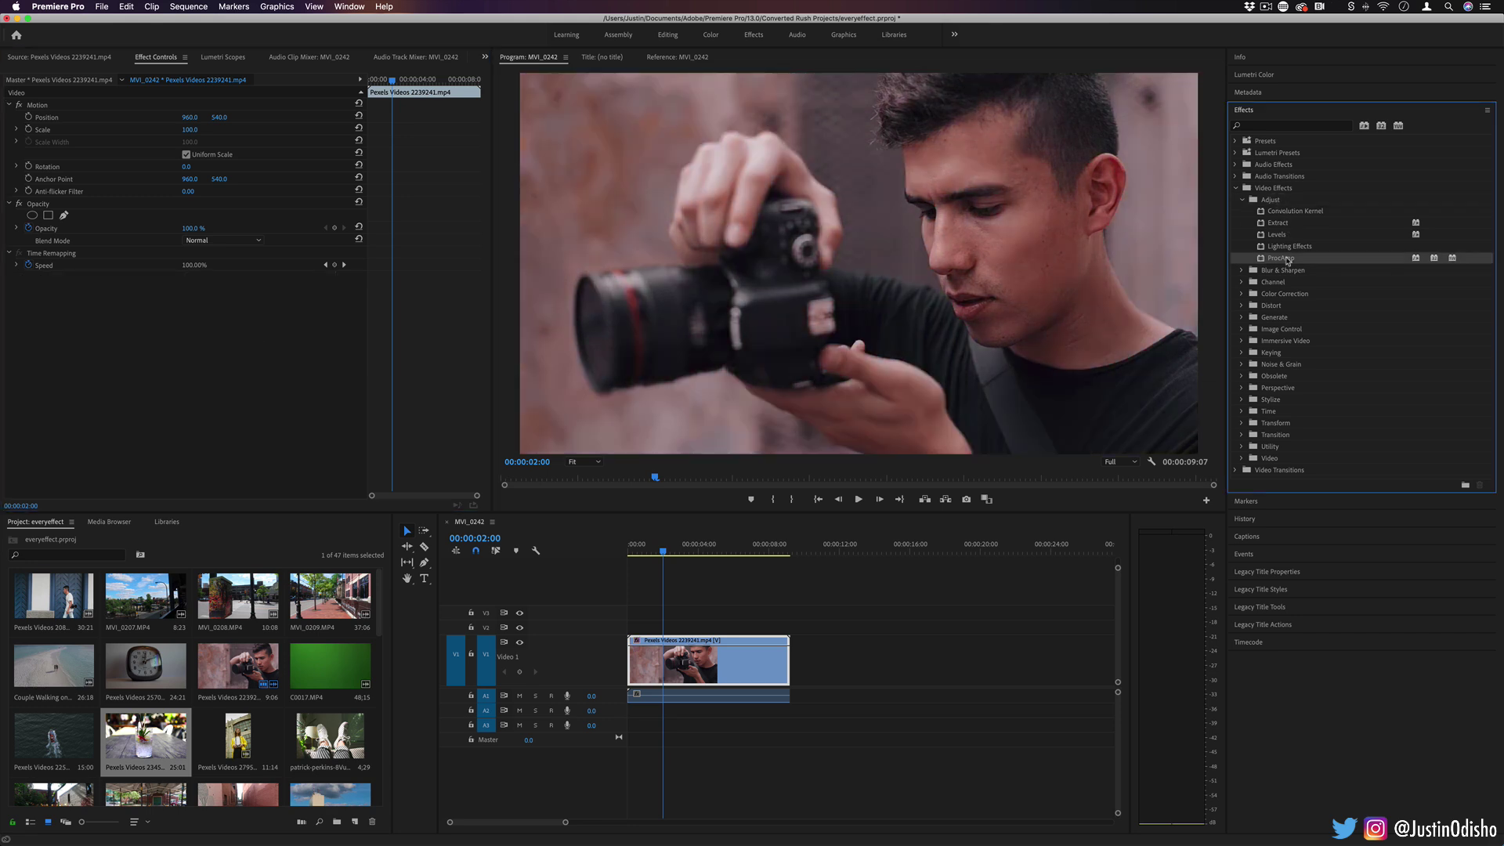
pyautogui.click(1286, 273)
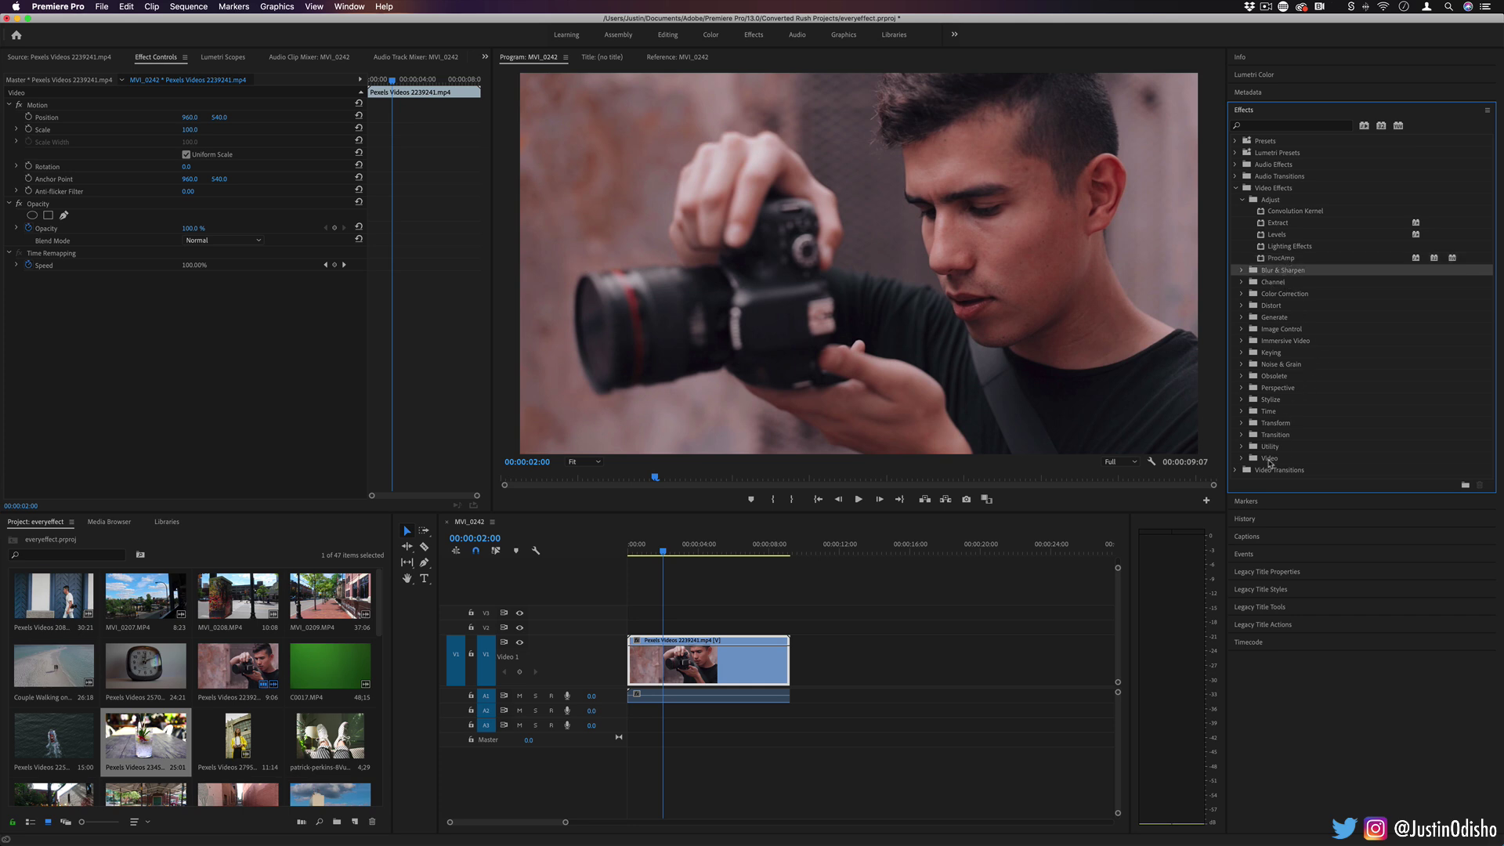
pyautogui.click(1243, 271)
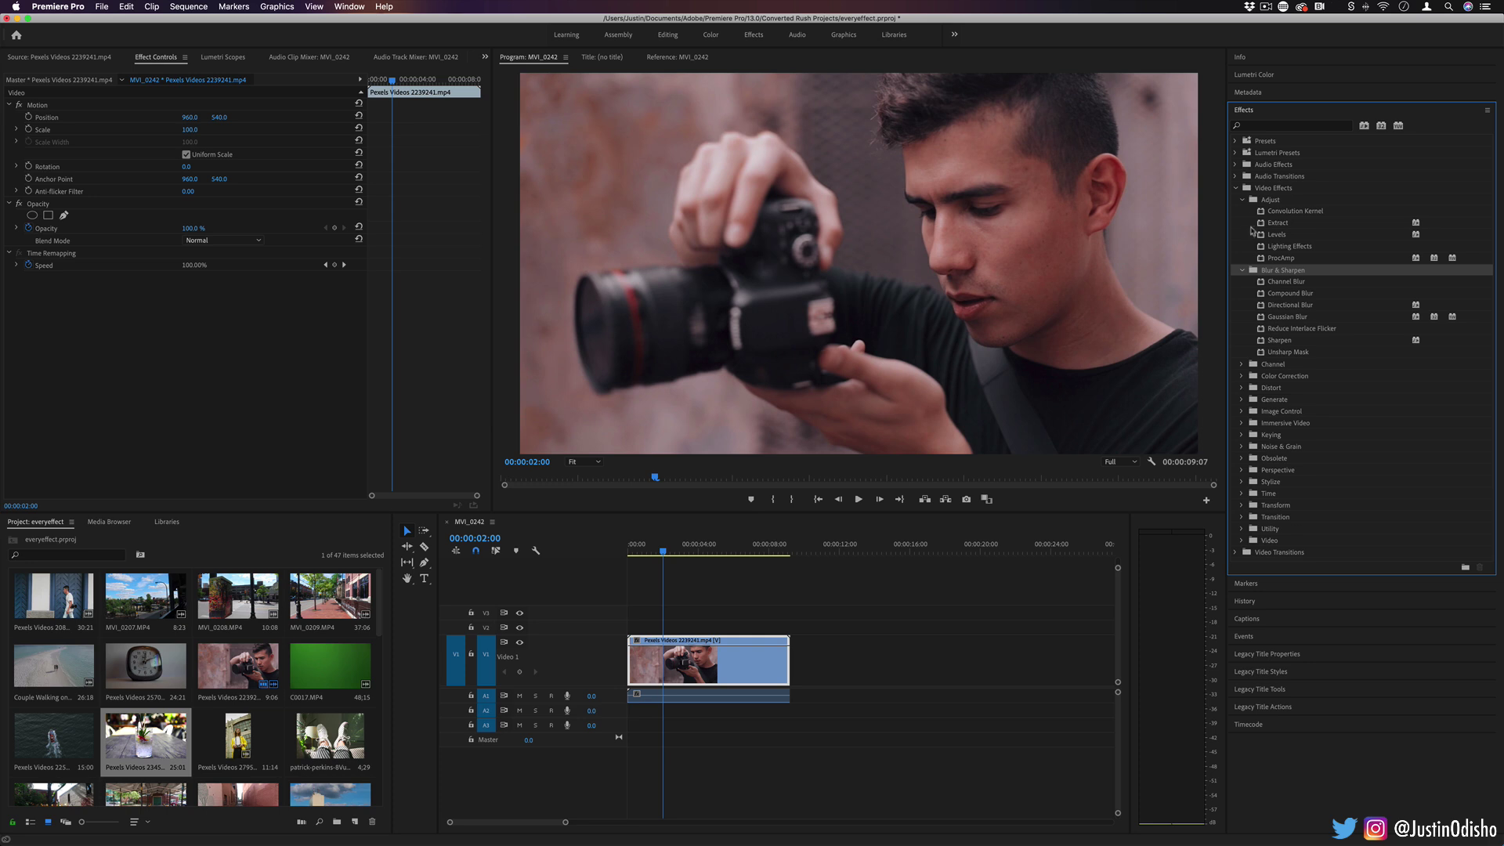
pyautogui.click(1243, 201)
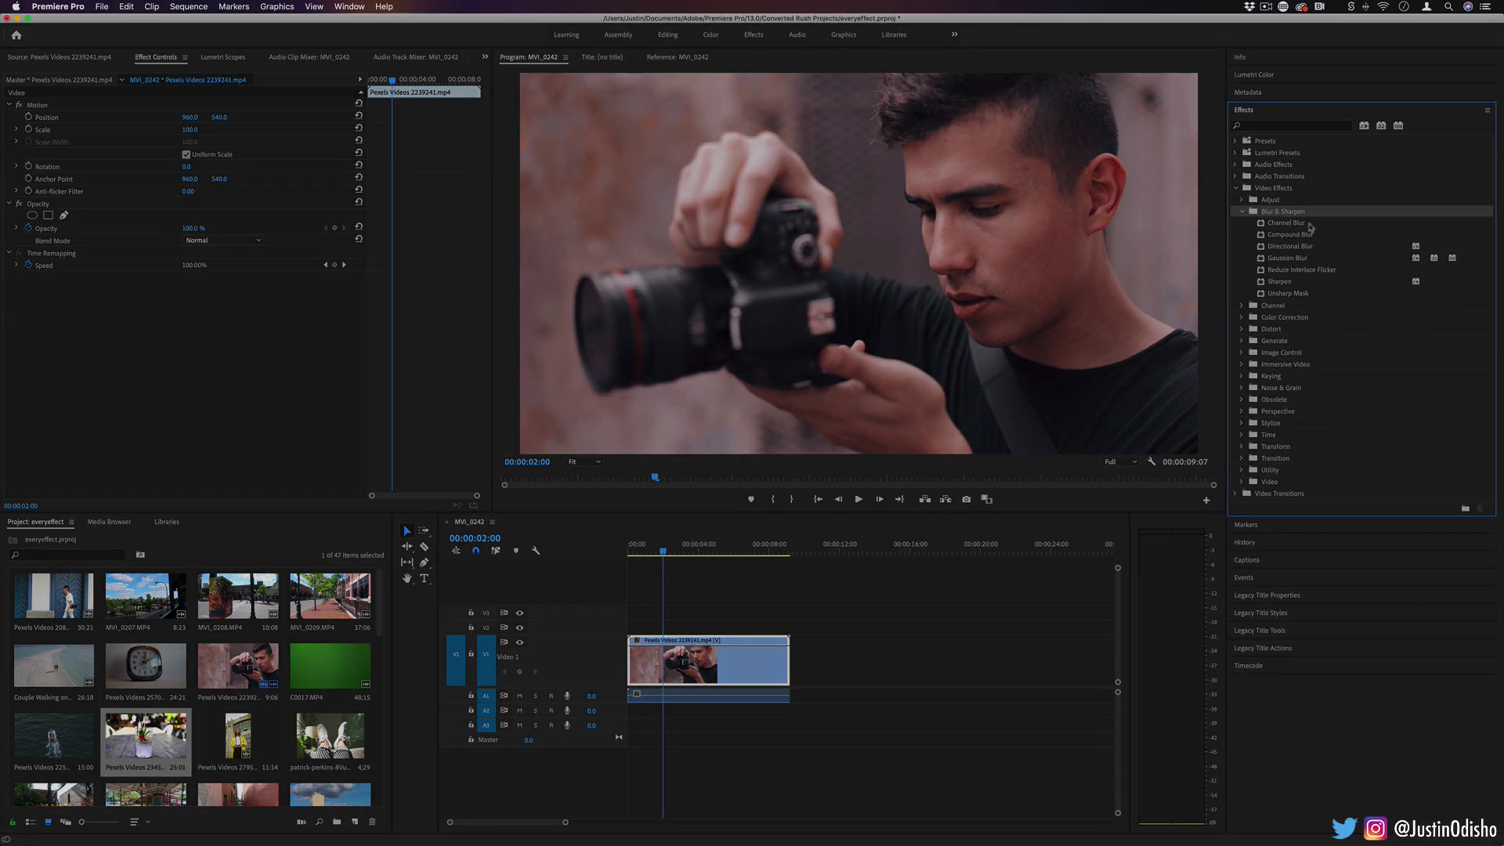
pyautogui.click(1279, 259)
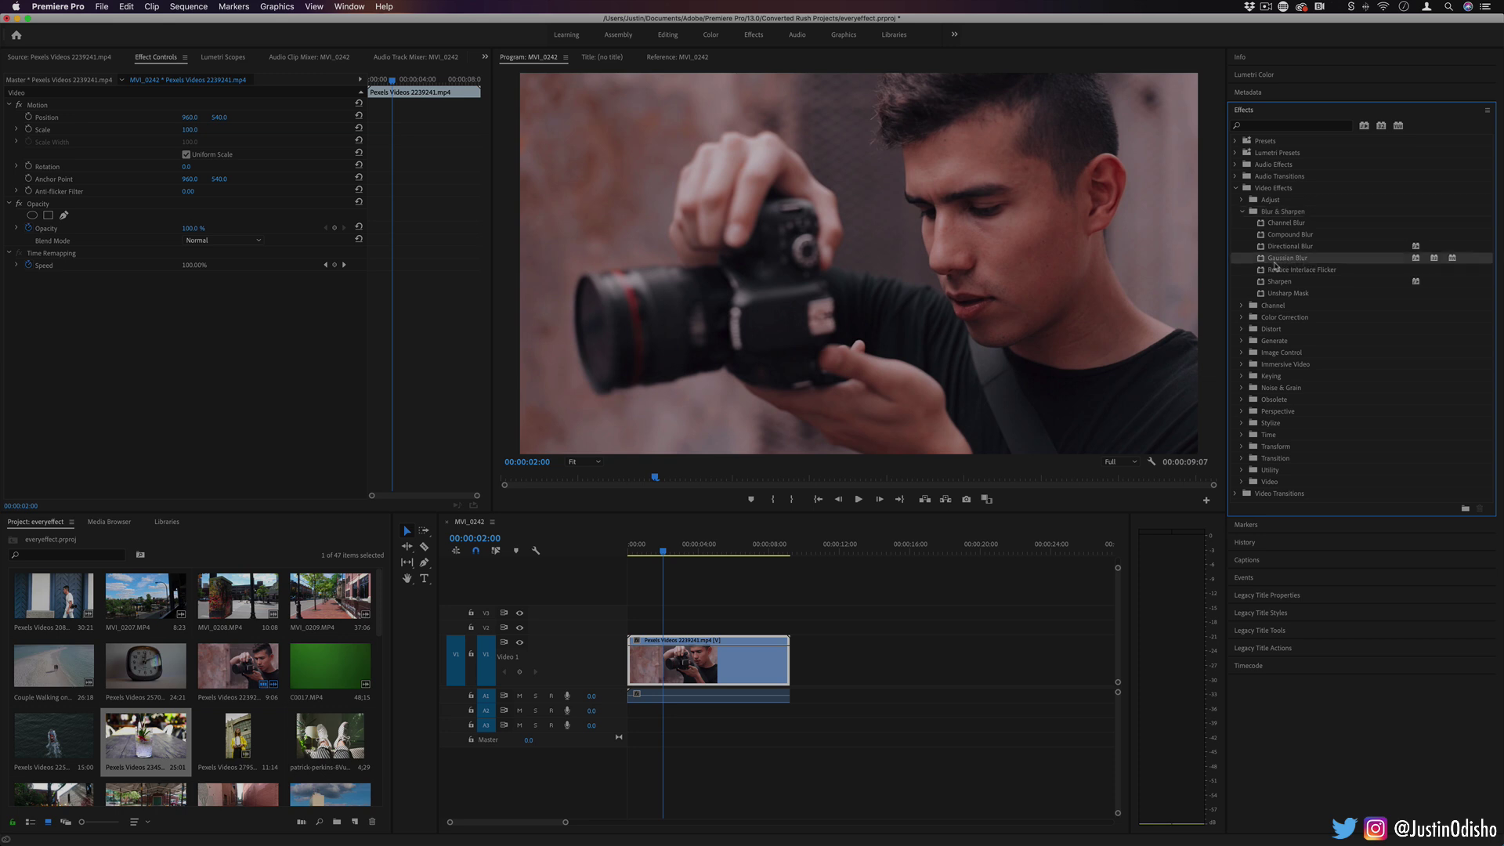